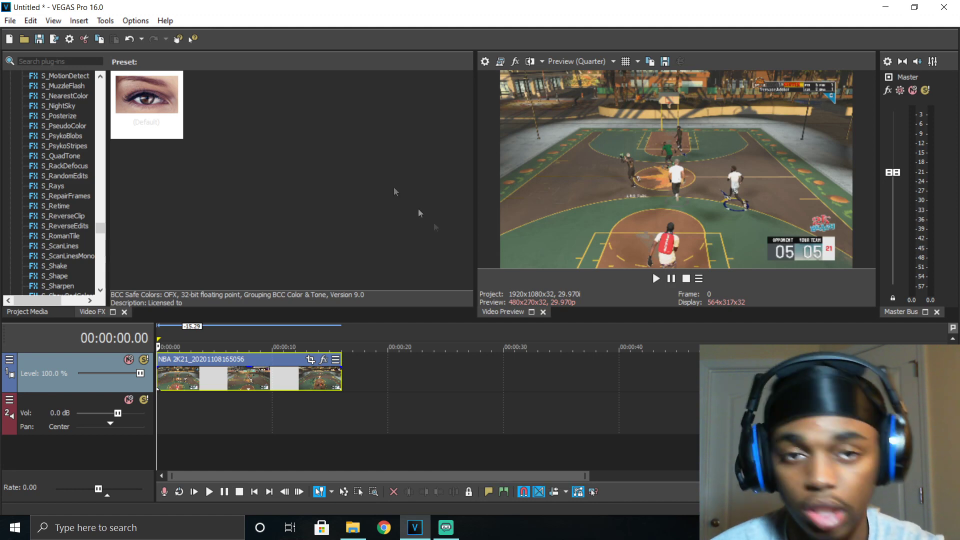
- Scroll the Video FX plug-in list down, then back up to the S_Glow effects
scroll(37, 164, "down", 9)
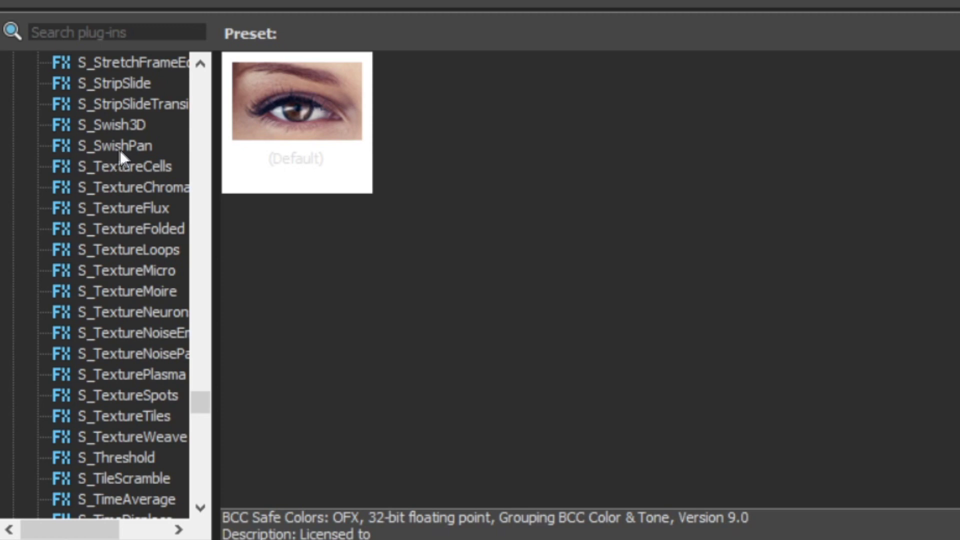
scroll(116, 154, "up", 5)
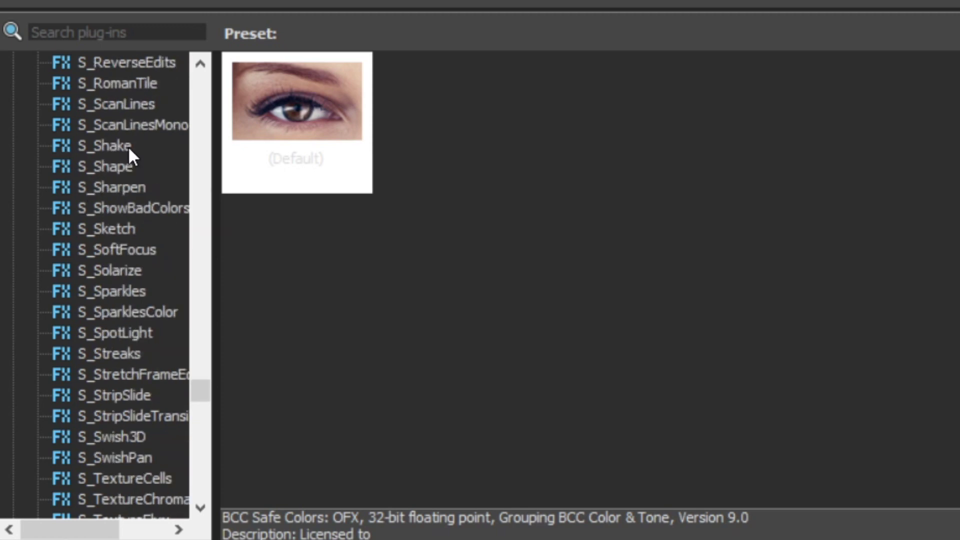
scroll(88, 155, "up", 20)
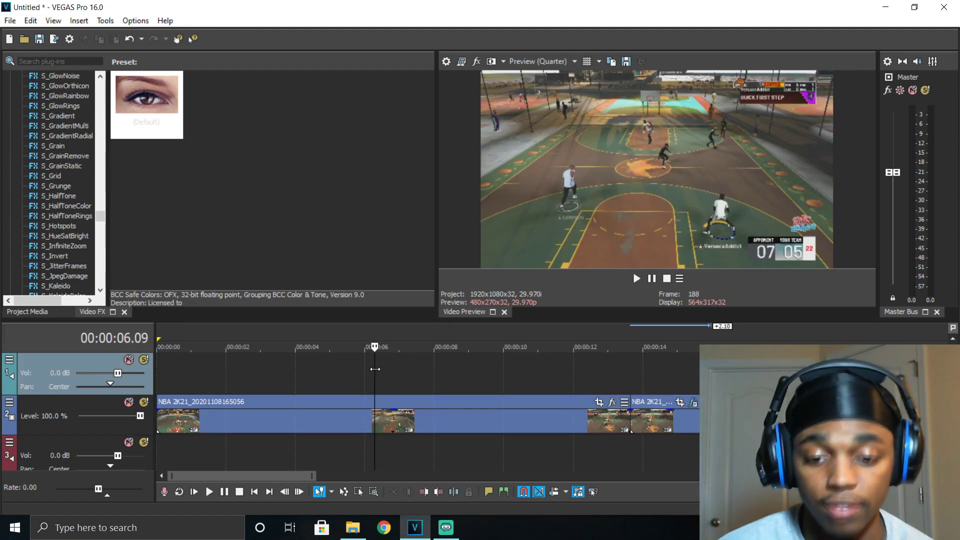
- Play the clip from 6 seconds, then replay it from around 12 seconds and stop
key("space")
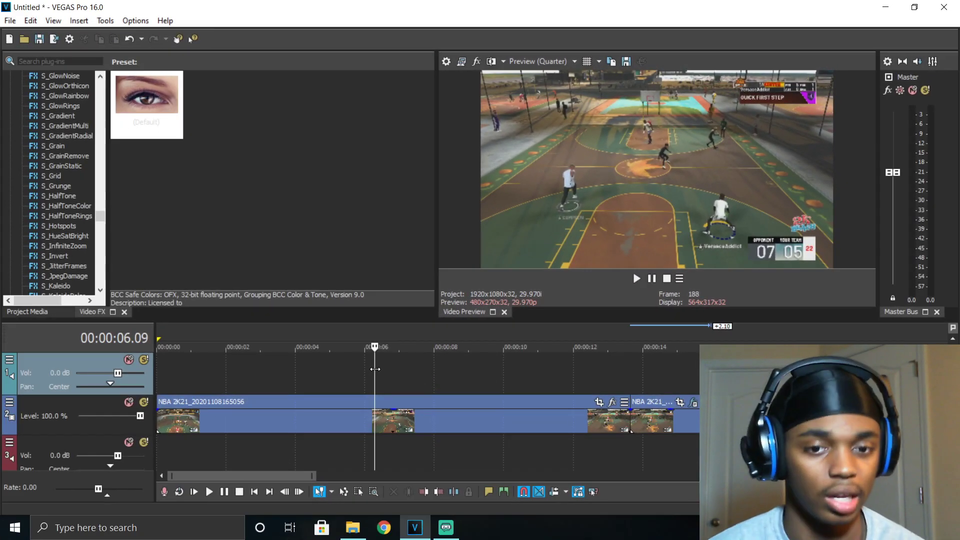
left_click(604, 379)
key("space")
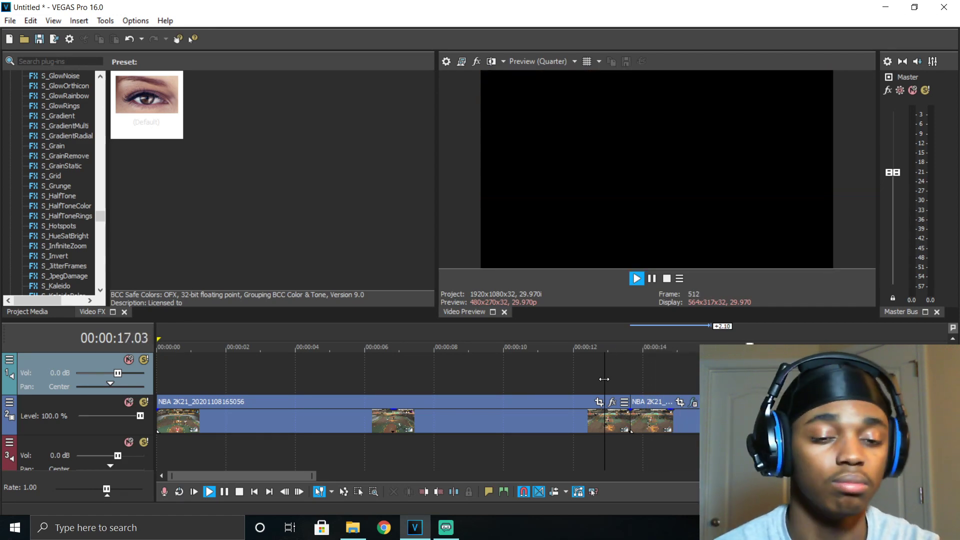
key("space")
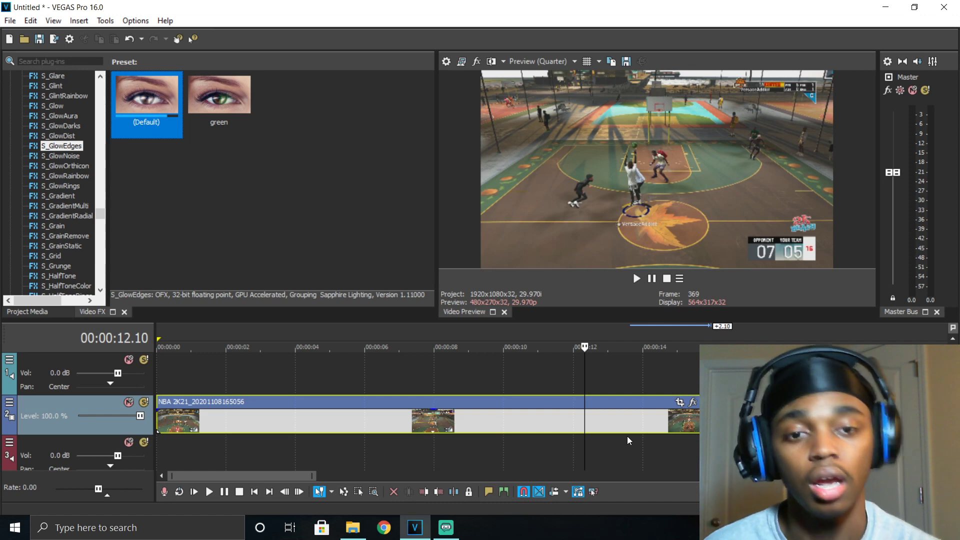
- Position the playhead near 13.20 and split the NBA 2K21 clip there with S
left_click(579, 416)
left_click(550, 419)
left_click(589, 418)
key("Right")
key("Right")
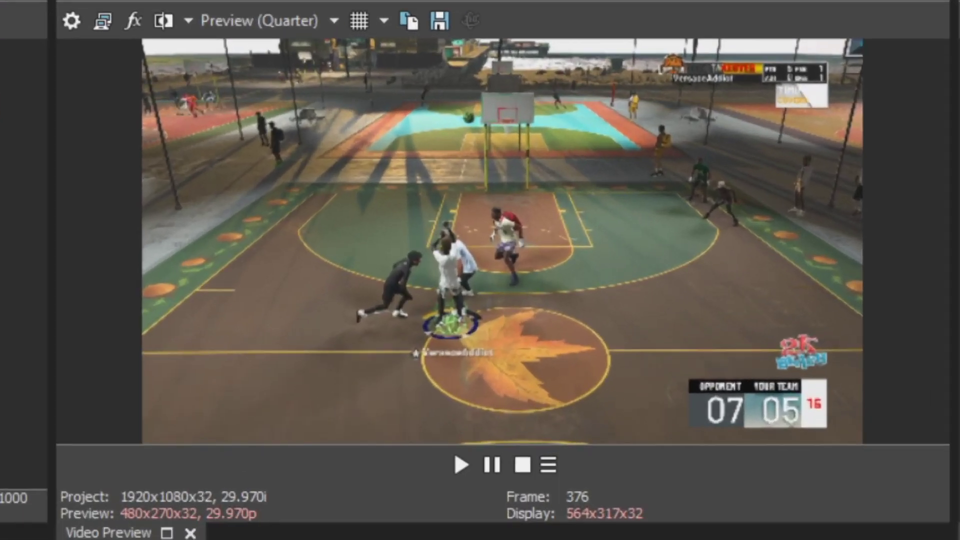
key("space")
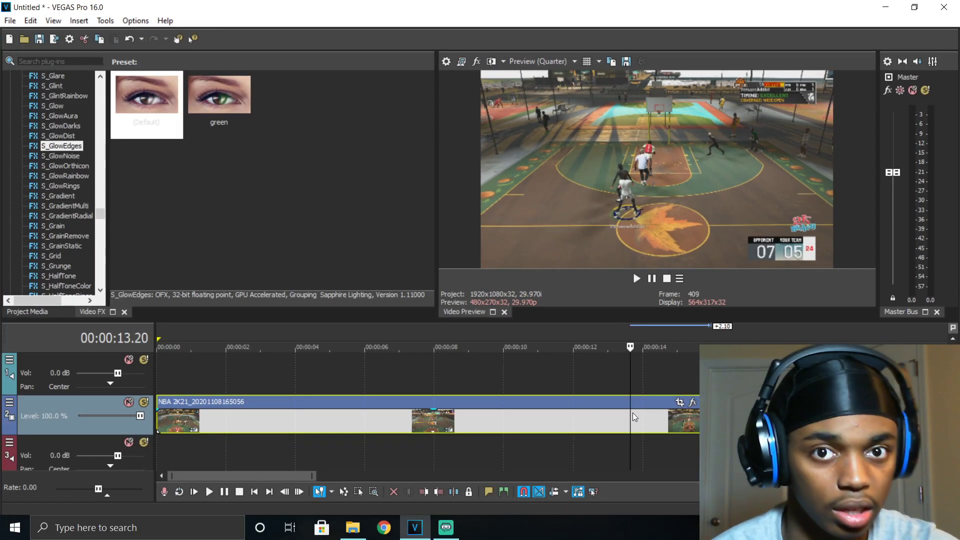
key("s")
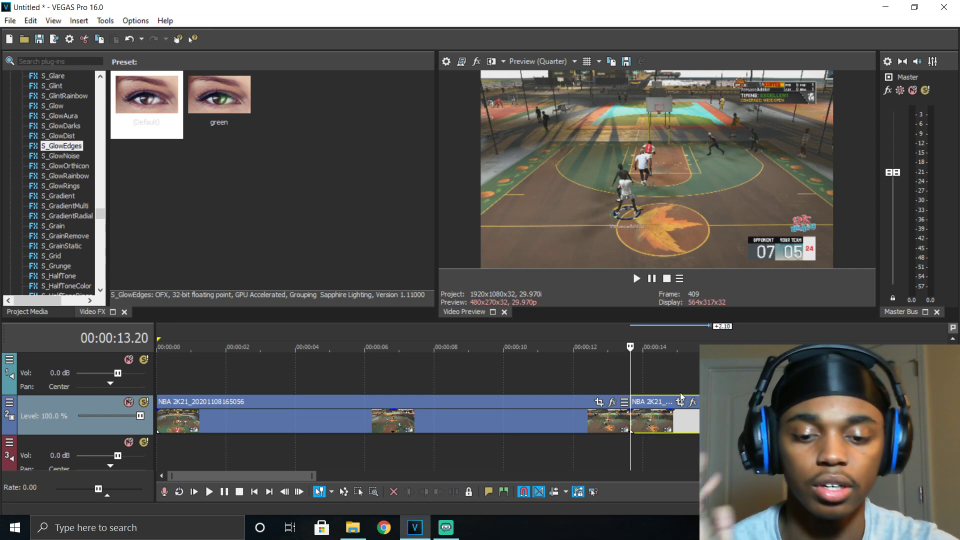
- Select each part of the split clip in turn, checking positions around 12 seconds
left_click(609, 424)
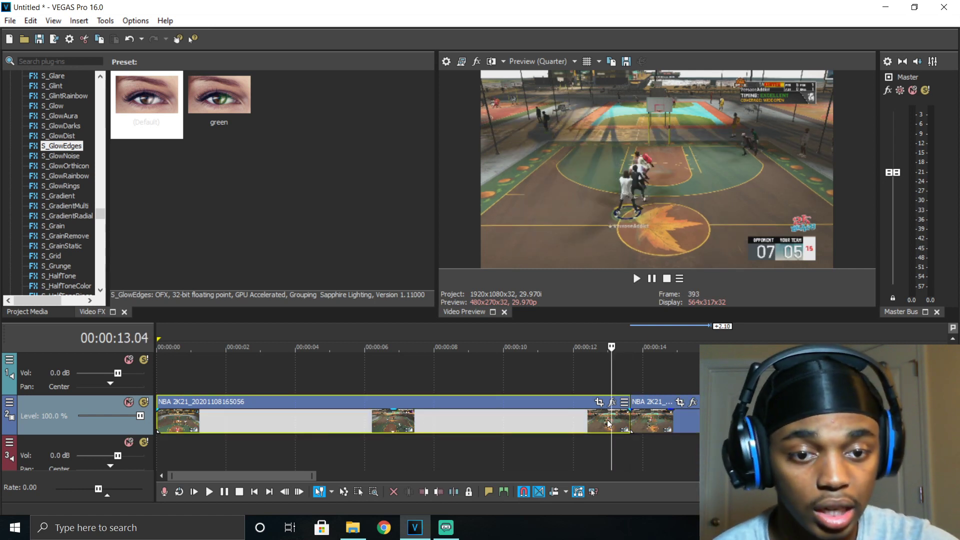
left_click(576, 421)
left_click(599, 421)
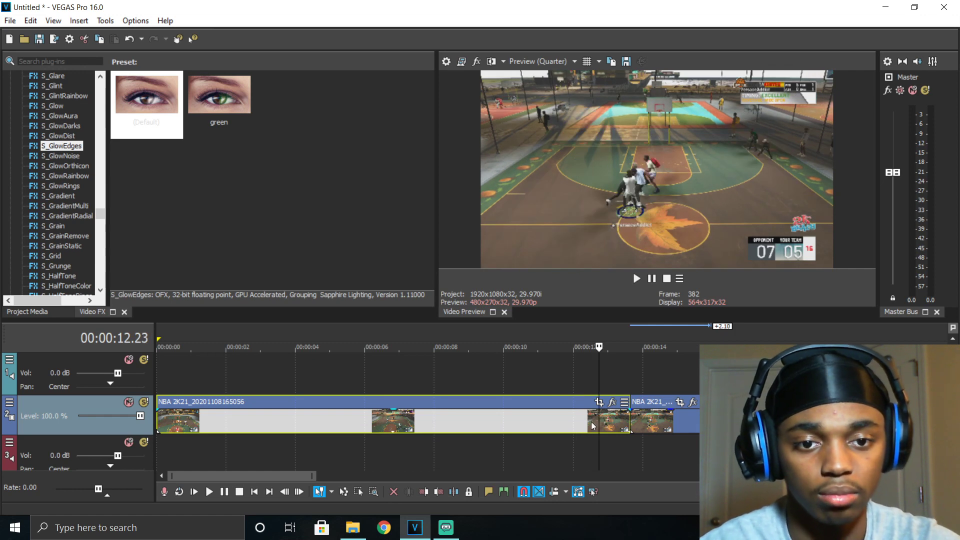
left_click(592, 421)
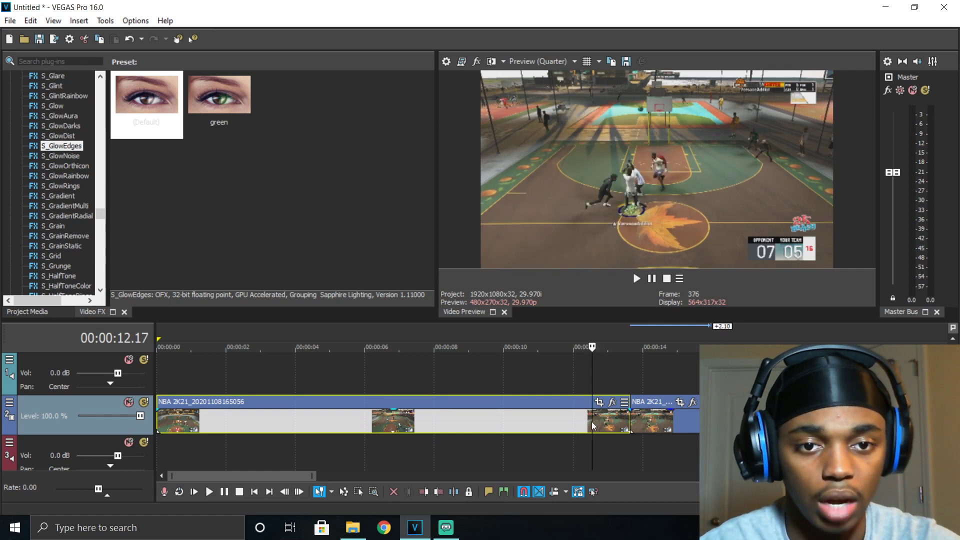
left_click(638, 426)
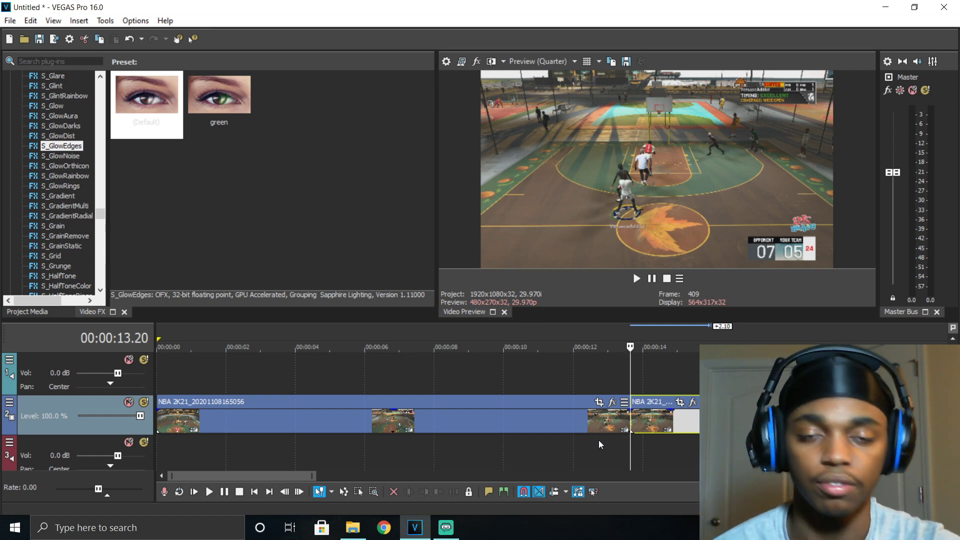
left_click(649, 421)
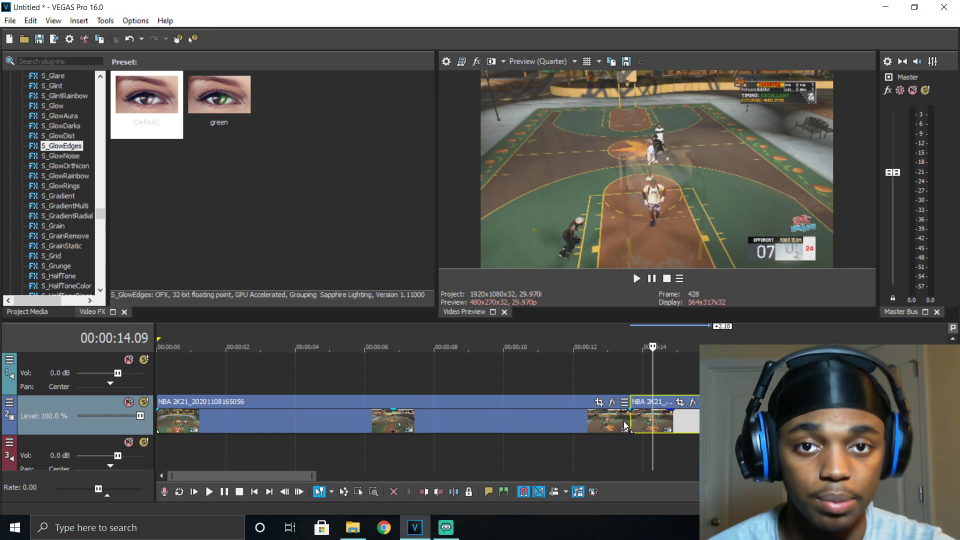
left_click(581, 425)
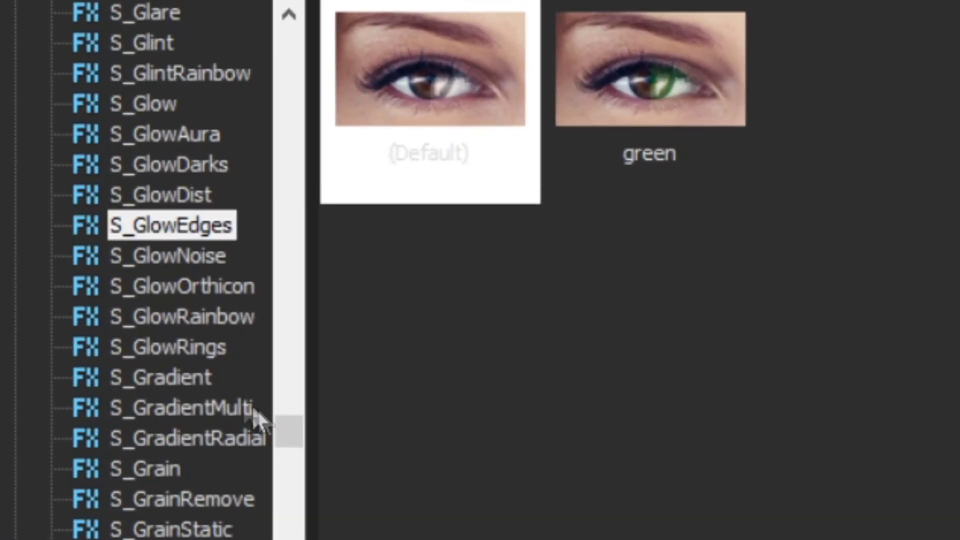
mouse_move(291, 443)
left_mouse_down()
mouse_move(291, 125)
mouse_move(283, 187)
mouse_move(296, 436)
left_mouse_up()
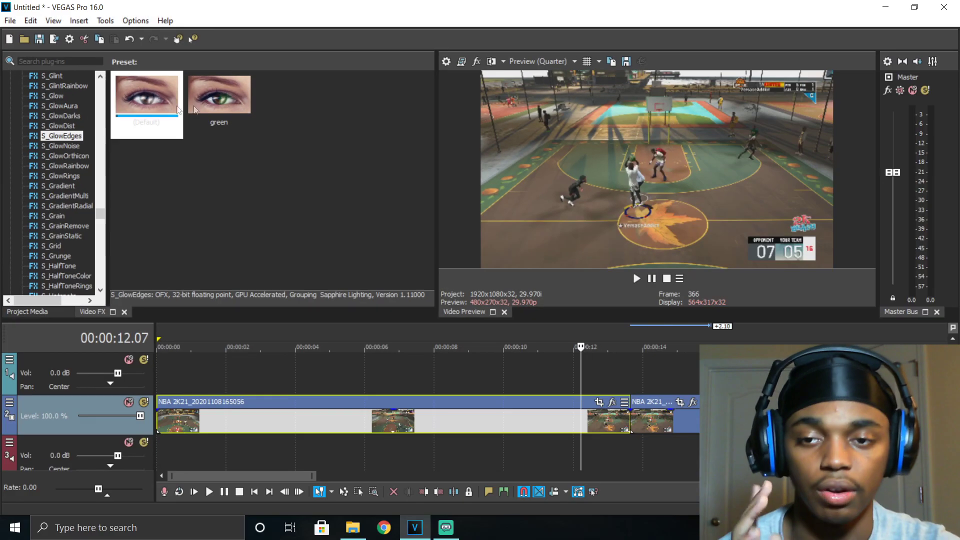
- Drag the S_GlowEdges (Default) preset onto the second event of the split clip
left_click(220, 106)
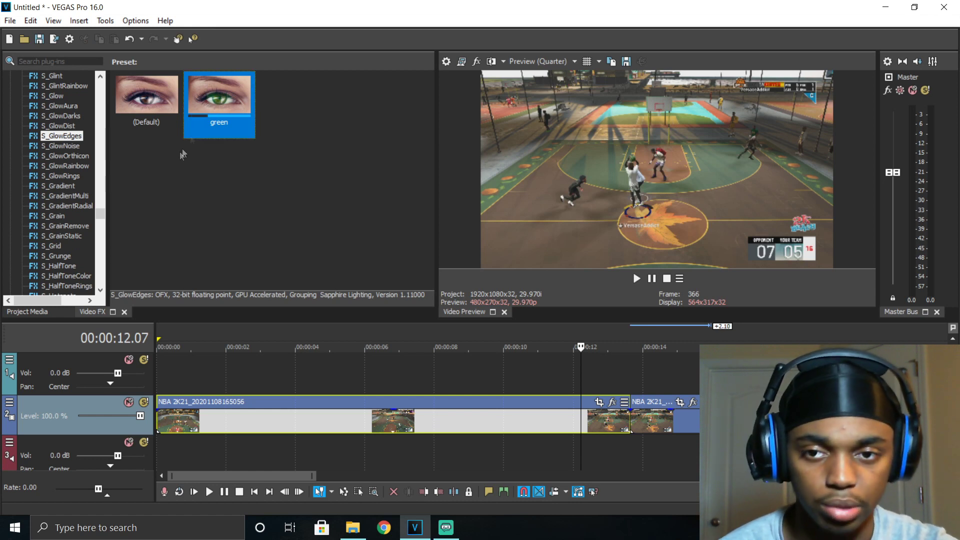
left_click(181, 87)
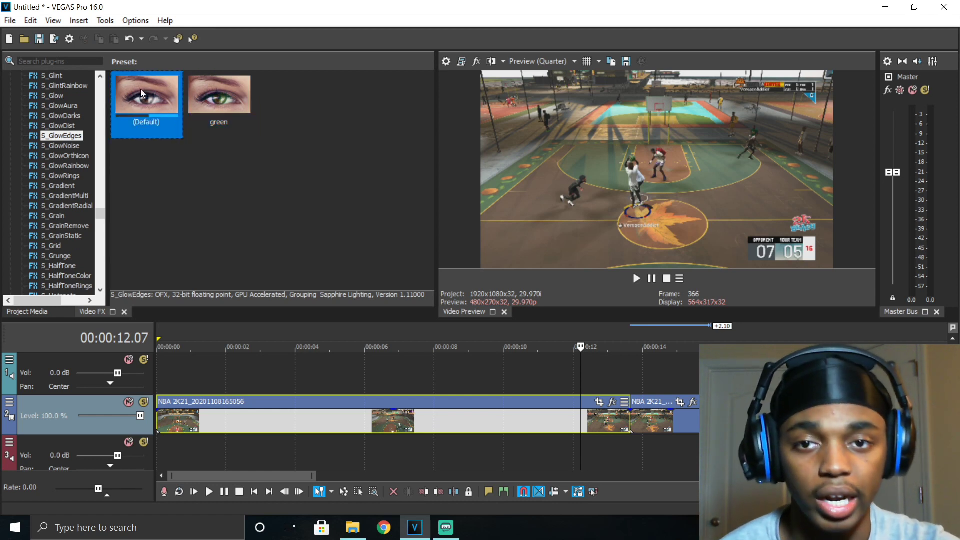
left_click_drag(143, 90, 621, 392)
left_click_drag(185, 106, 653, 418)
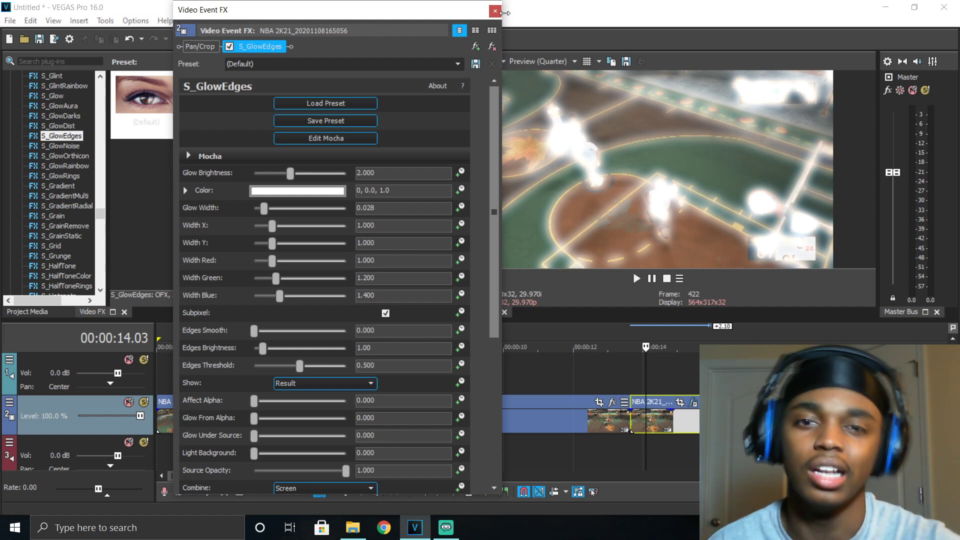
- Close the Video Event FX window and replay the cut to check the default glow
left_click(494, 11)
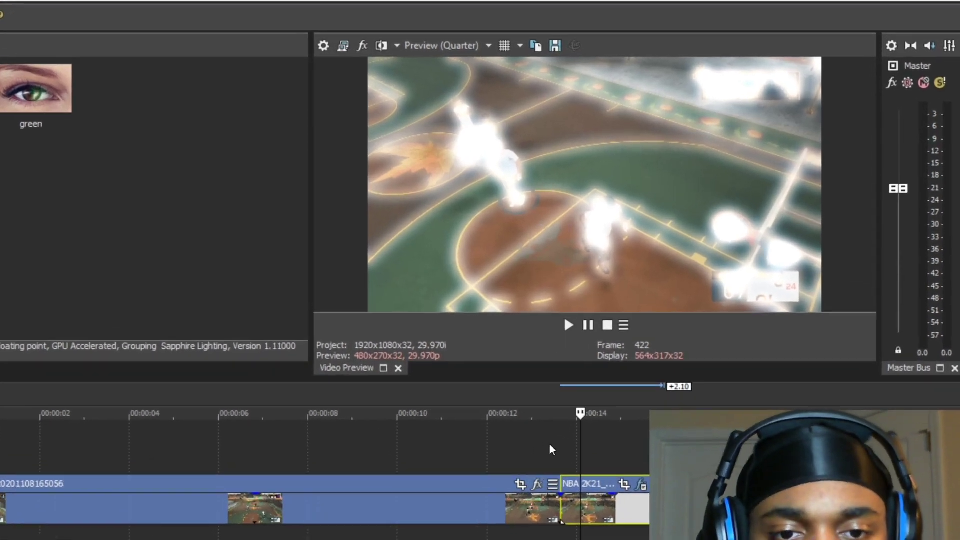
left_click(613, 375)
left_click(428, 421)
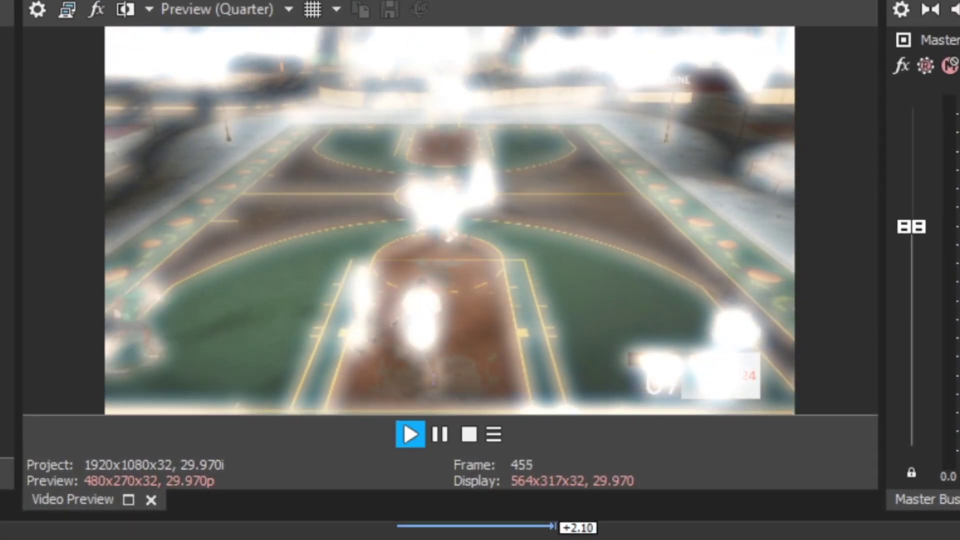
key("space")
key("space")
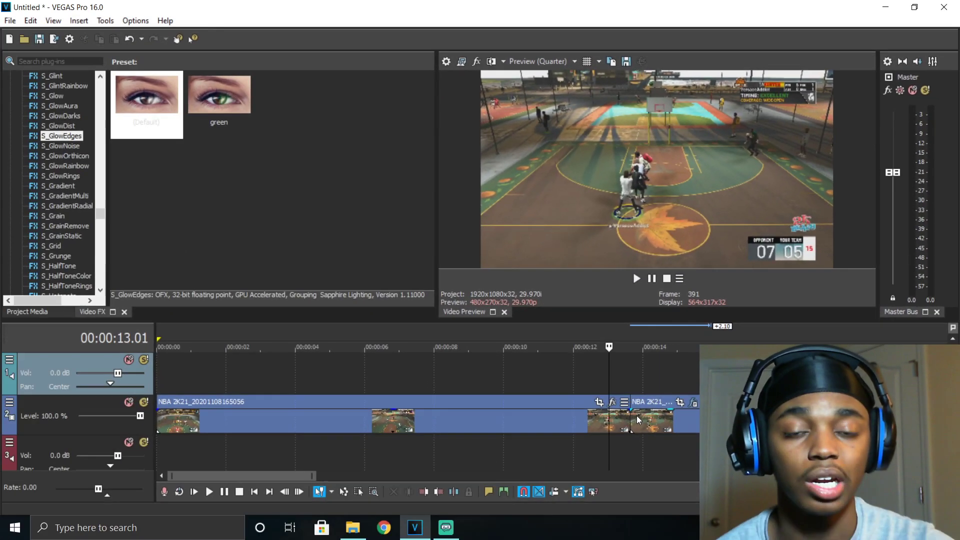
- Select the second event, zoom the timeline, and reopen its S_GlowEdges settings
left_click(637, 415)
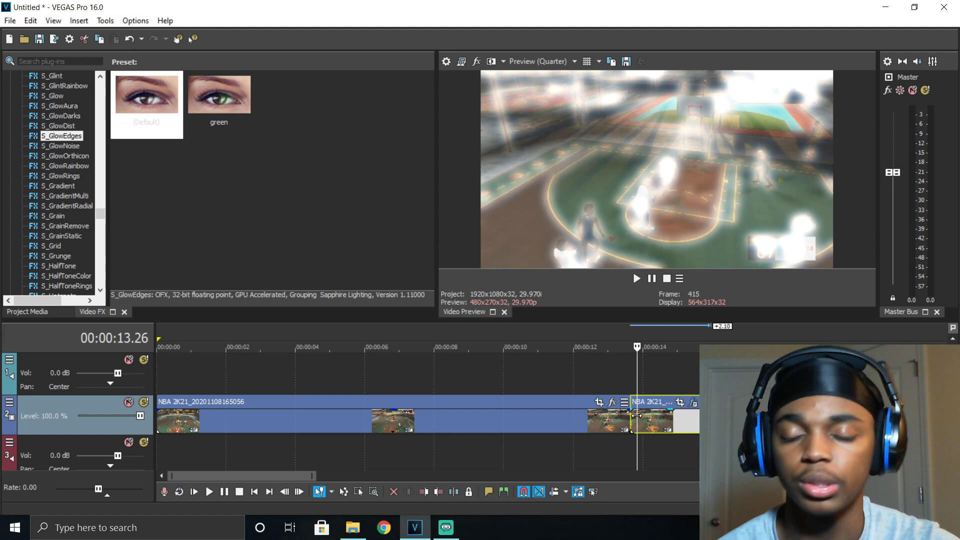
scroll(616, 380, "up", 2)
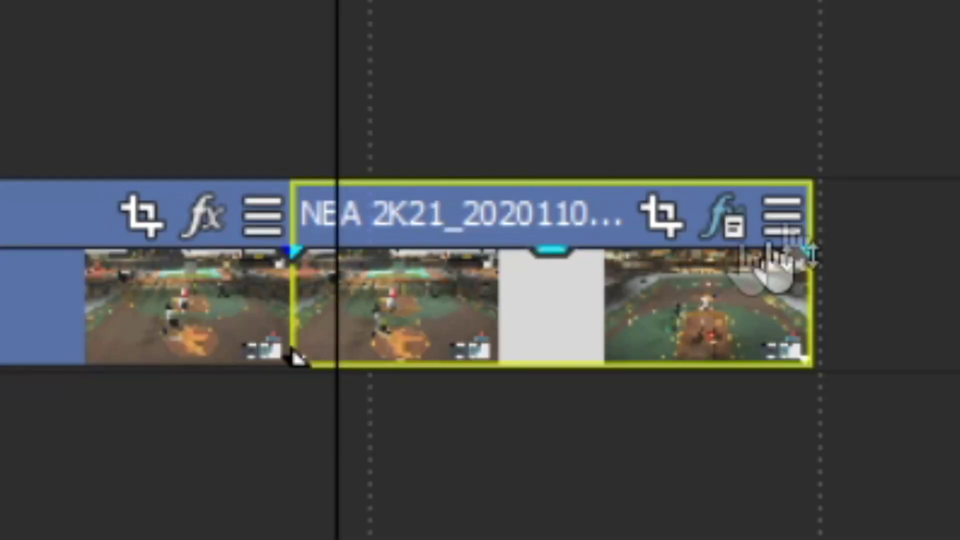
left_click(724, 216)
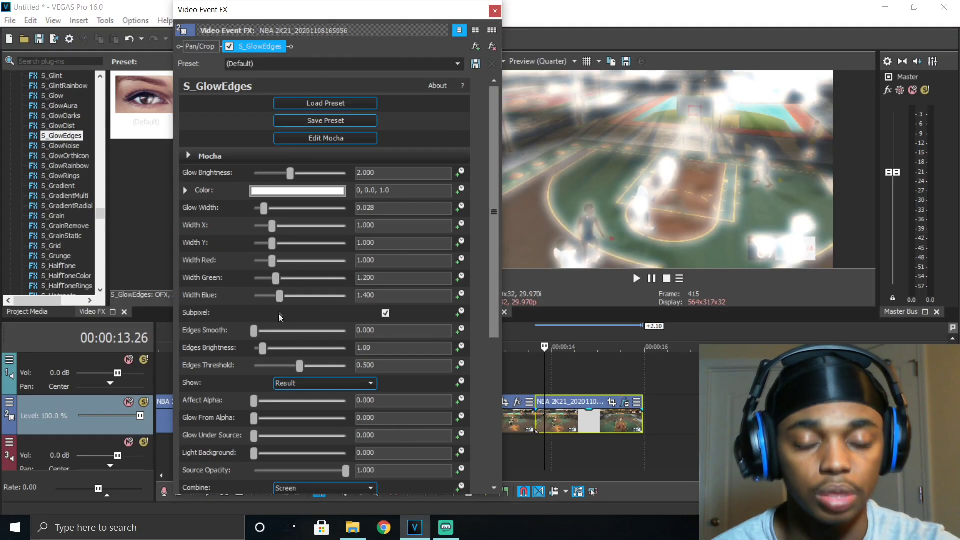
- Raise Glow Brightness to about 2.9 and adjust the Glow Width slider
scroll(279, 317, "down", 1)
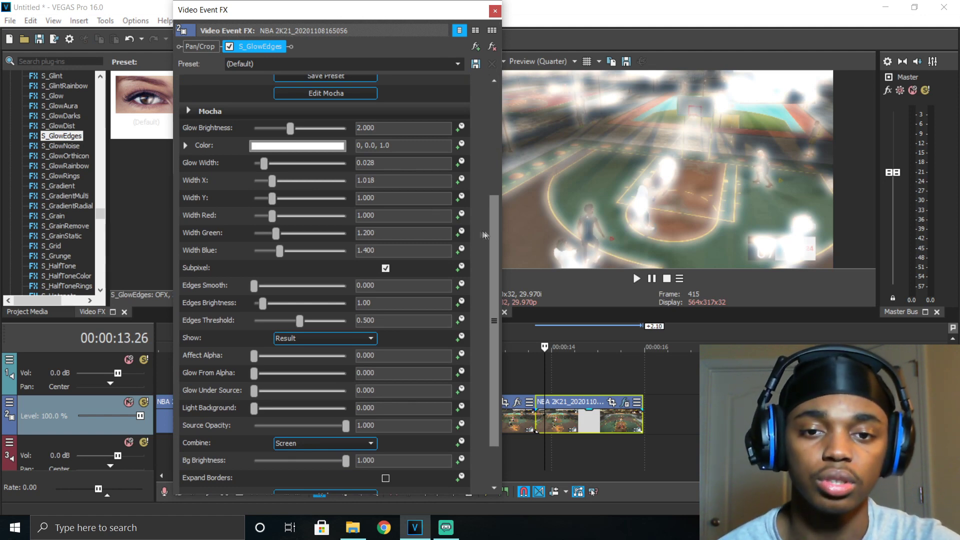
scroll(484, 235, "up", 1)
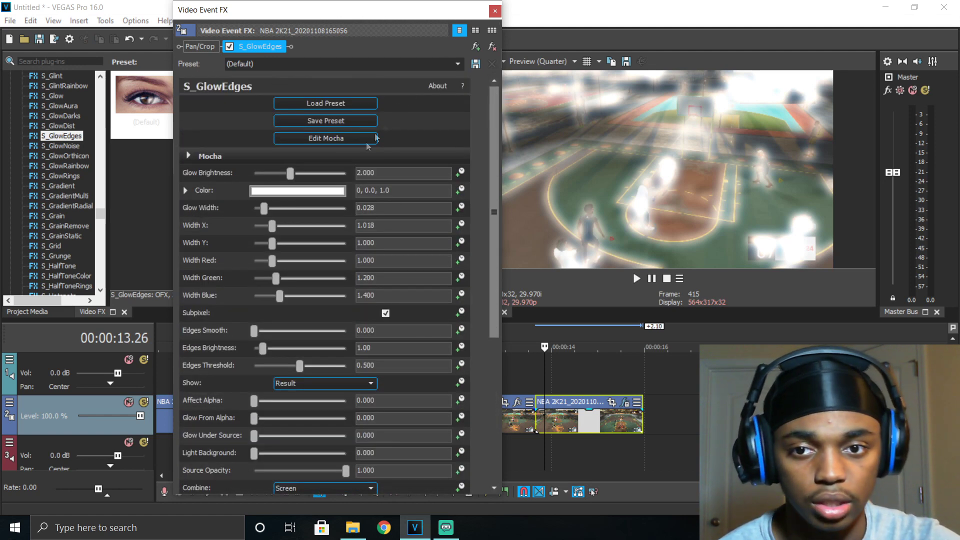
mouse_move(290, 174)
left_mouse_down()
mouse_move(311, 173)
mouse_move(306, 161)
mouse_move(260, 158)
mouse_move(336, 167)
mouse_move(292, 167)
left_mouse_up()
mouse_move(264, 208)
left_mouse_down()
mouse_move(335, 208)
mouse_move(253, 218)
mouse_move(267, 210)
left_mouse_up()
- Set the glow colour to bright green: hue 125, full saturation and value
left_click(284, 191)
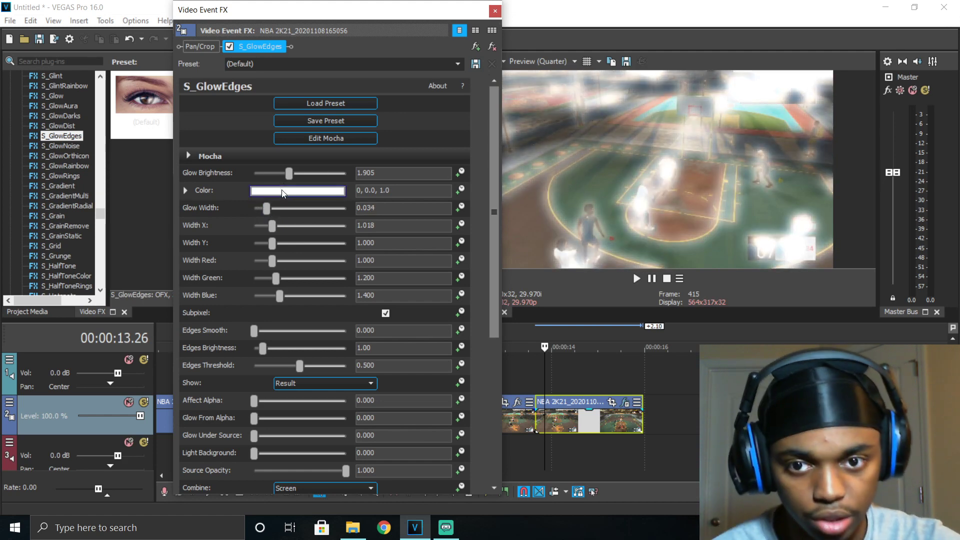
left_click(338, 273)
left_click_drag(338, 273, 338, 300)
left_click_drag(313, 270, 337, 209)
left_click(473, 149)
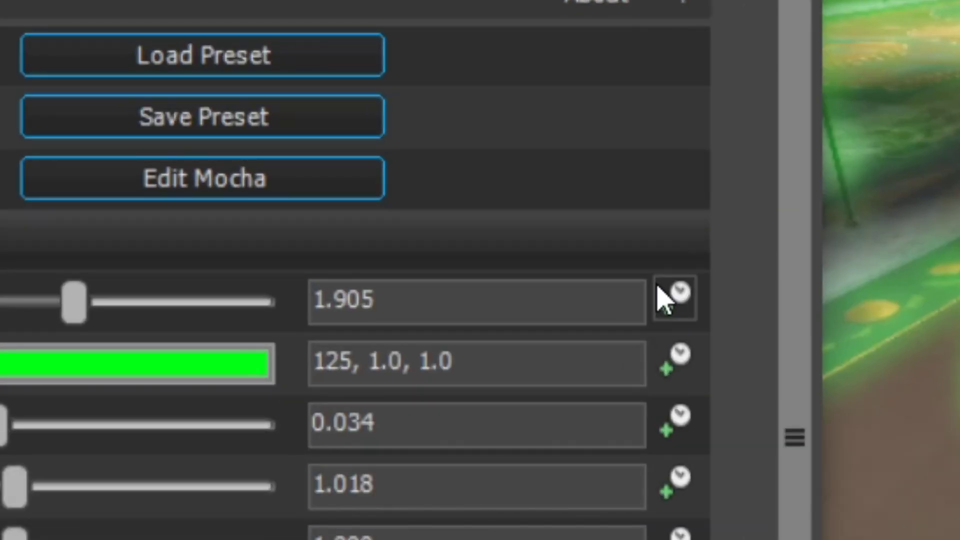
- Keyframe Glow Brightness from 1.905 at the event start to 0.000 shortly after, and preview
left_click(681, 295)
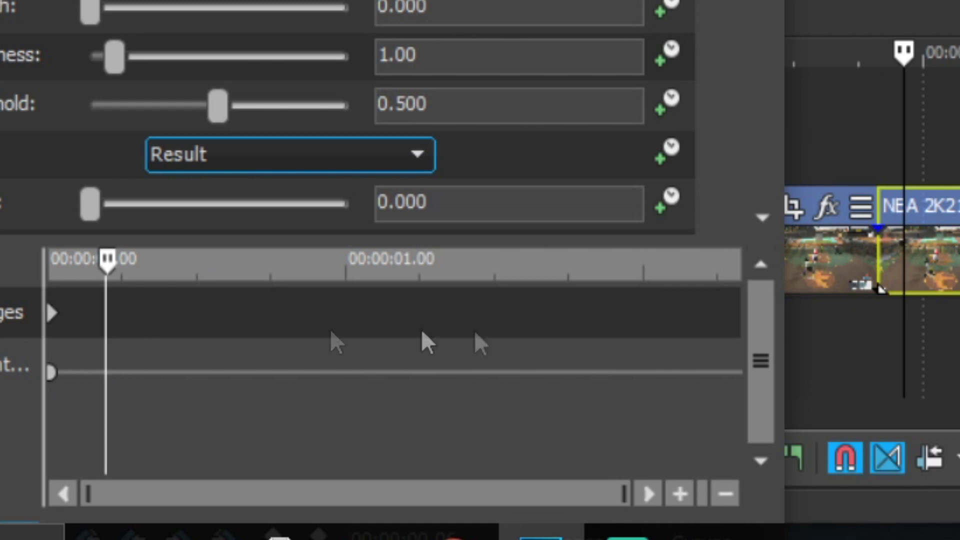
left_click_drag(122, 260, 141, 259)
left_click(54, 371)
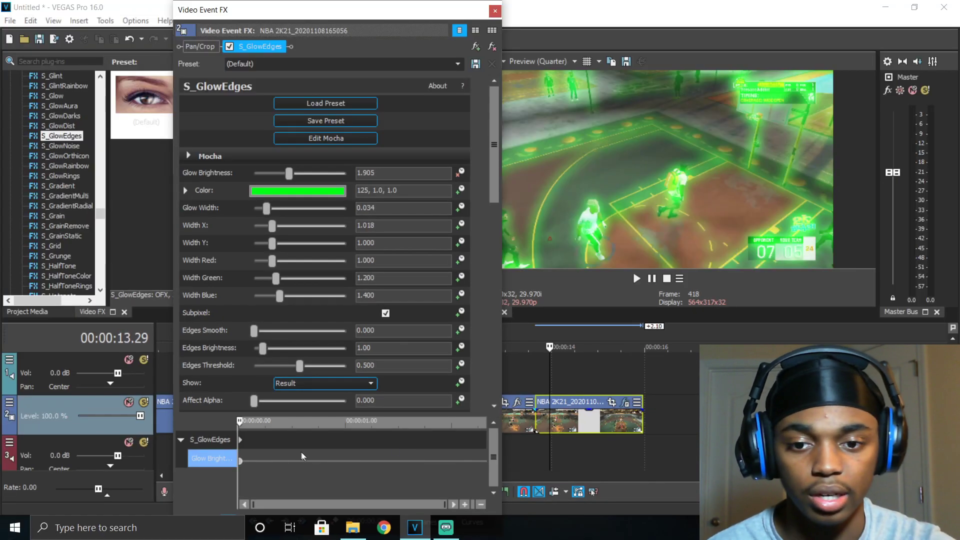
left_click(304, 440)
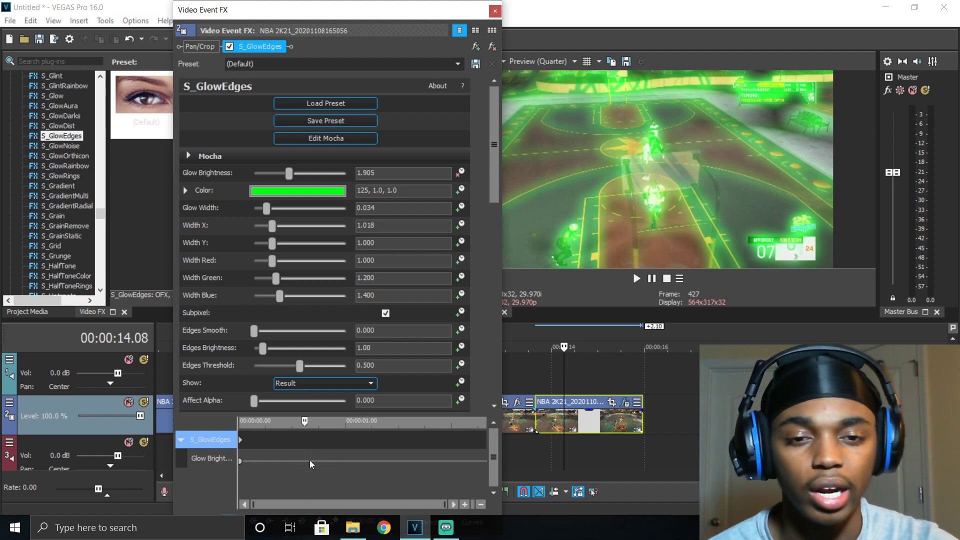
left_click_drag(289, 174, 238, 178)
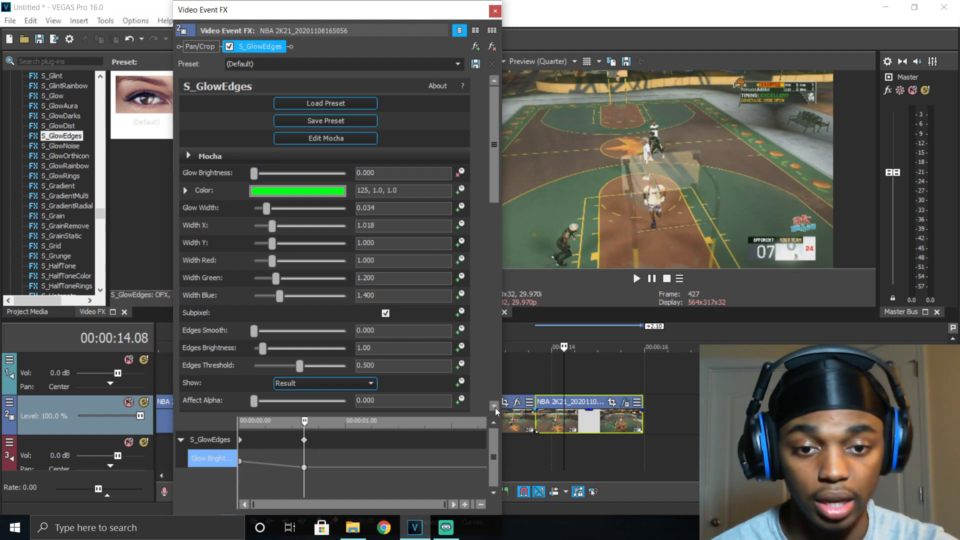
left_click(536, 422)
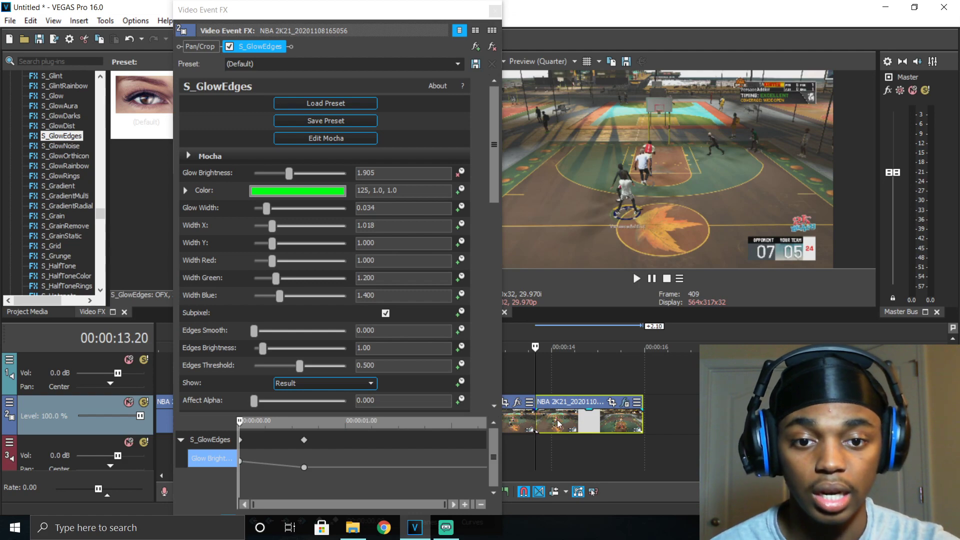
key("space")
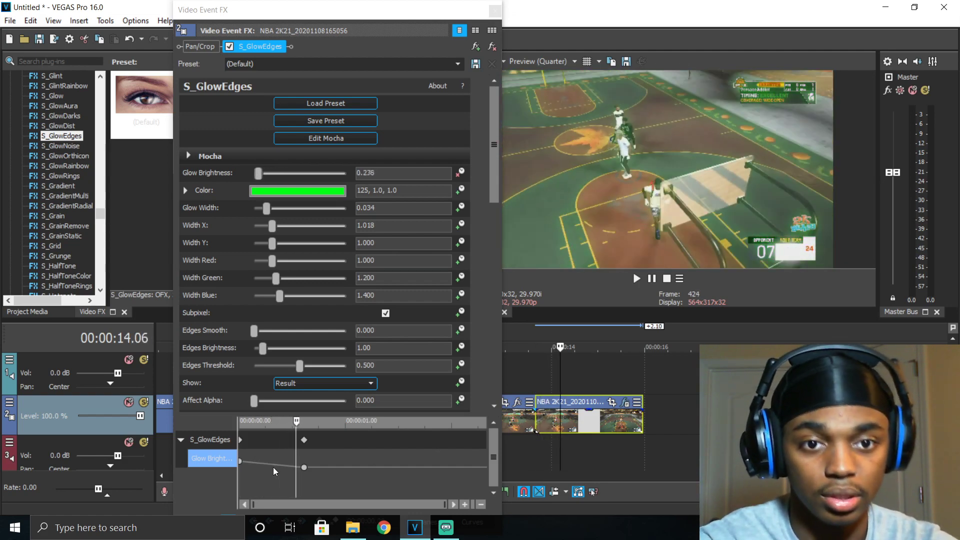
left_click(527, 416)
- Widen the Glow Width and preview the flash from the clip start
left_click(510, 426)
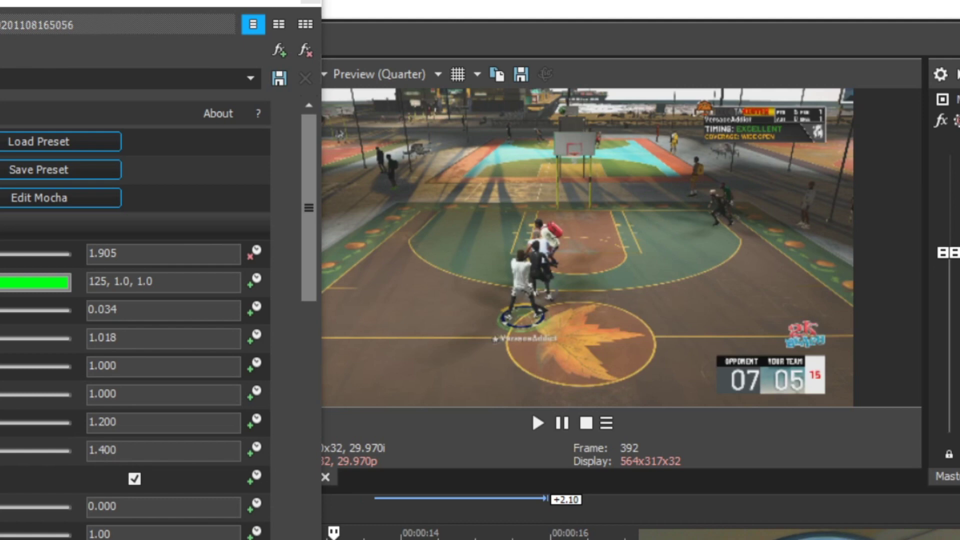
left_click(536, 422)
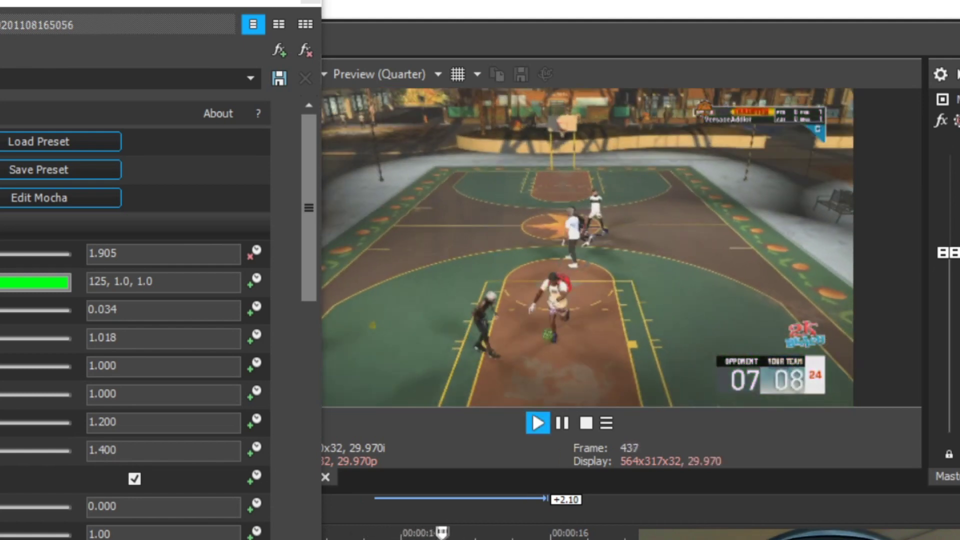
key("space")
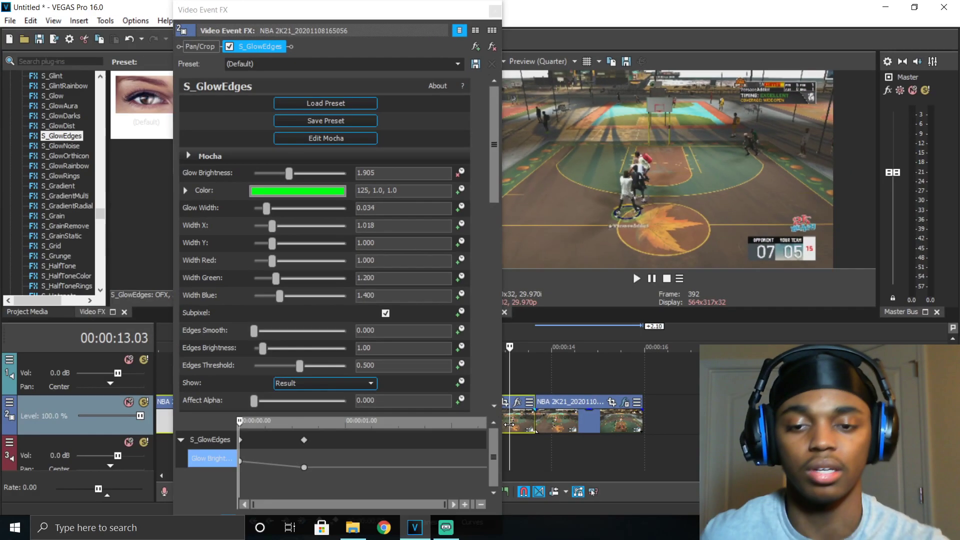
left_click(537, 422)
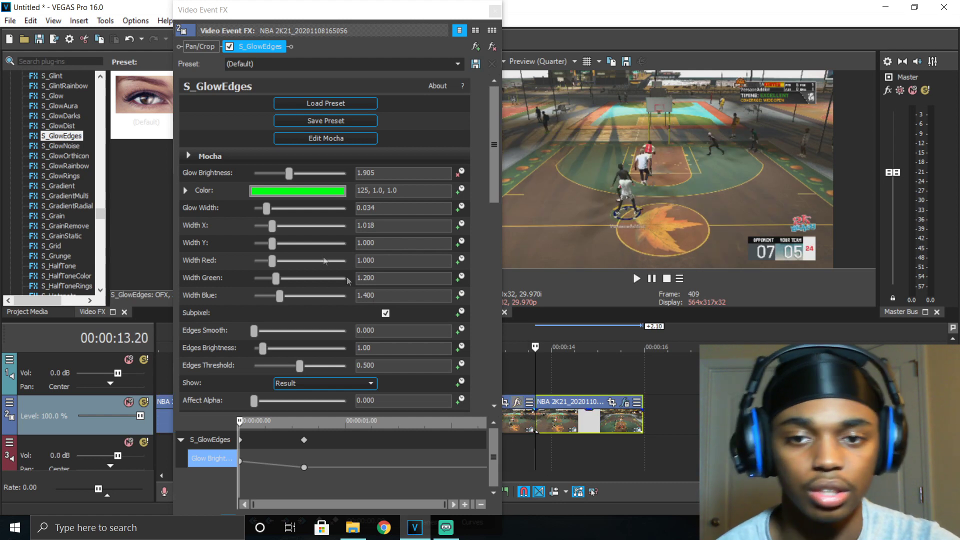
left_click_drag(266, 208, 325, 209)
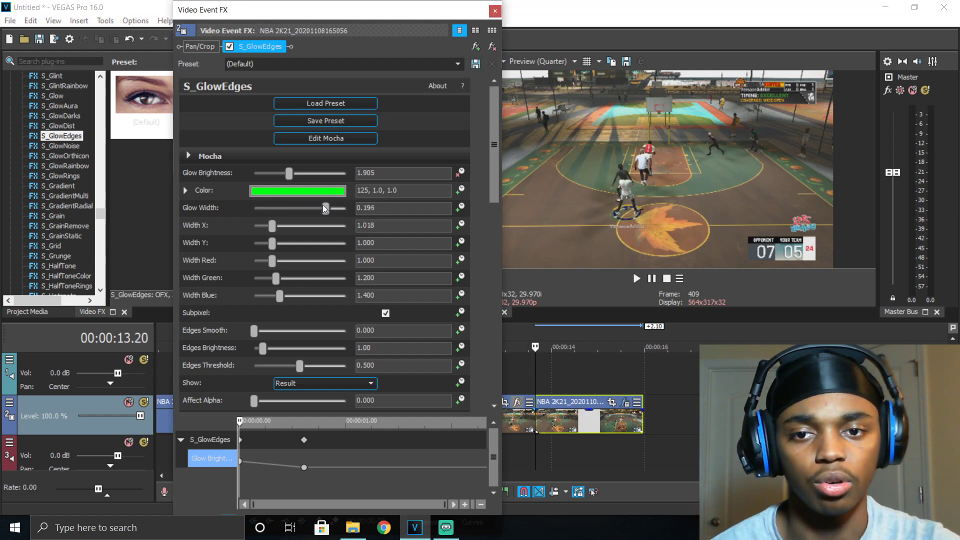
left_click(521, 418)
key("space")
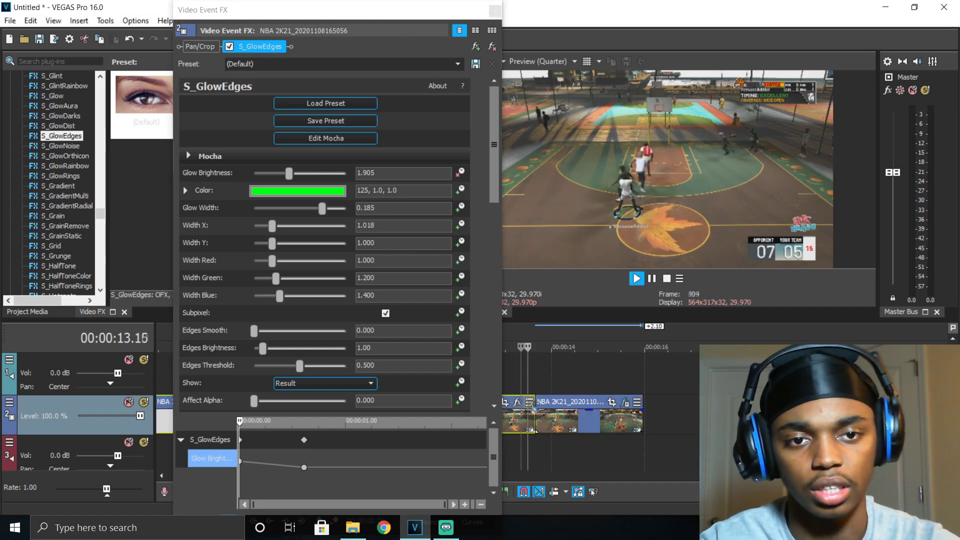
key("space")
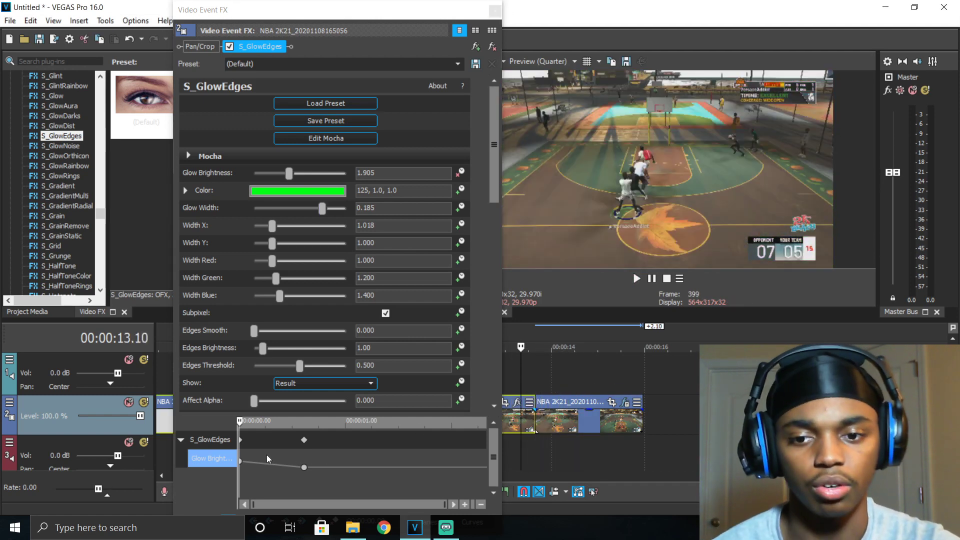
- Raise the first Glow Brightness keyframe to 4.136 and preview the stronger flash
left_click(242, 461)
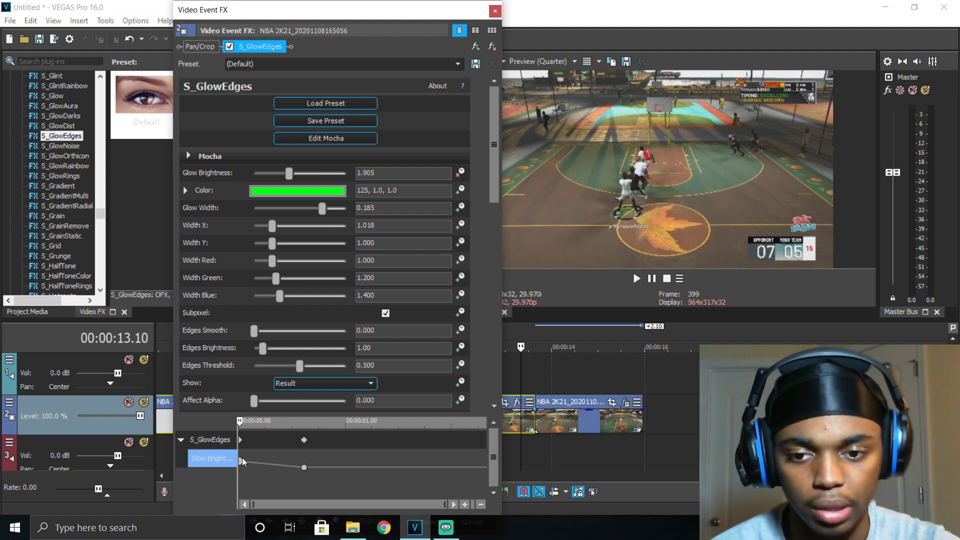
double_click(241, 460)
left_click_drag(225, 477, 280, 478)
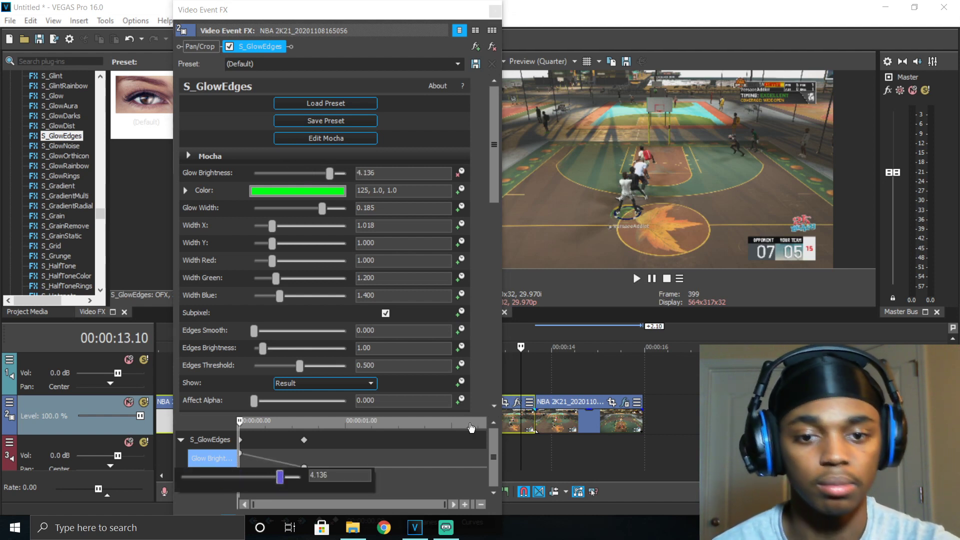
left_click(518, 424)
key("space")
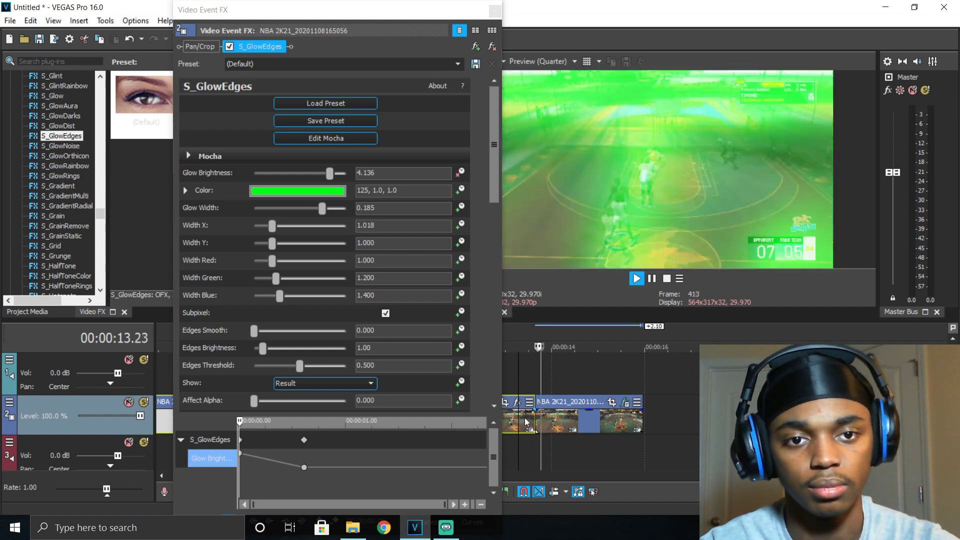
key("space")
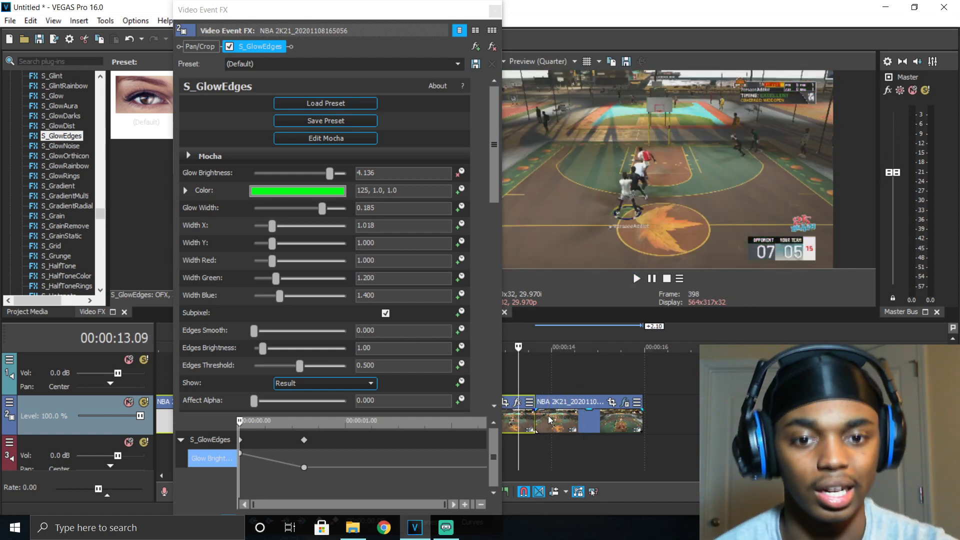
- Narrow the Glow Width to 0.041 and preview the adjusted glow
left_click(542, 418)
left_click_drag(320, 209, 315, 211)
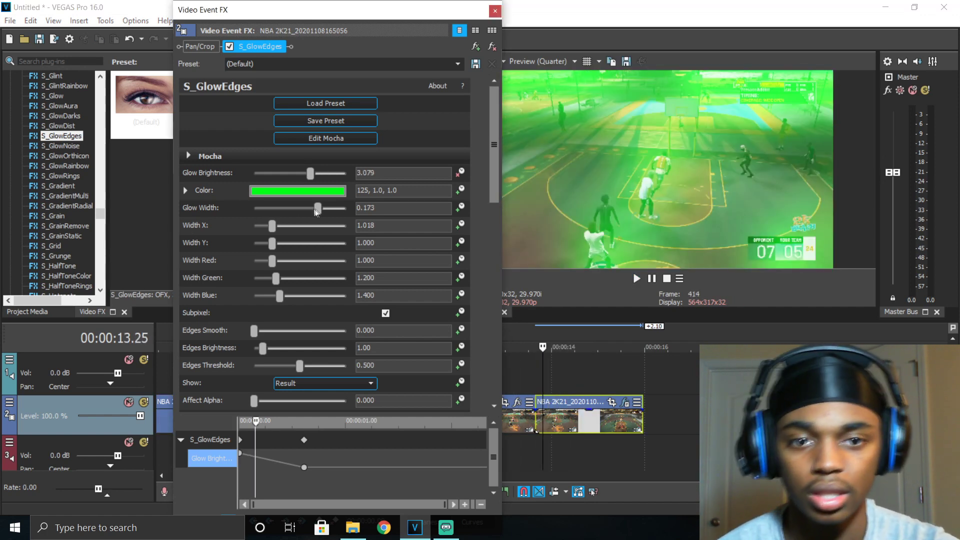
left_click_drag(316, 208, 268, 210)
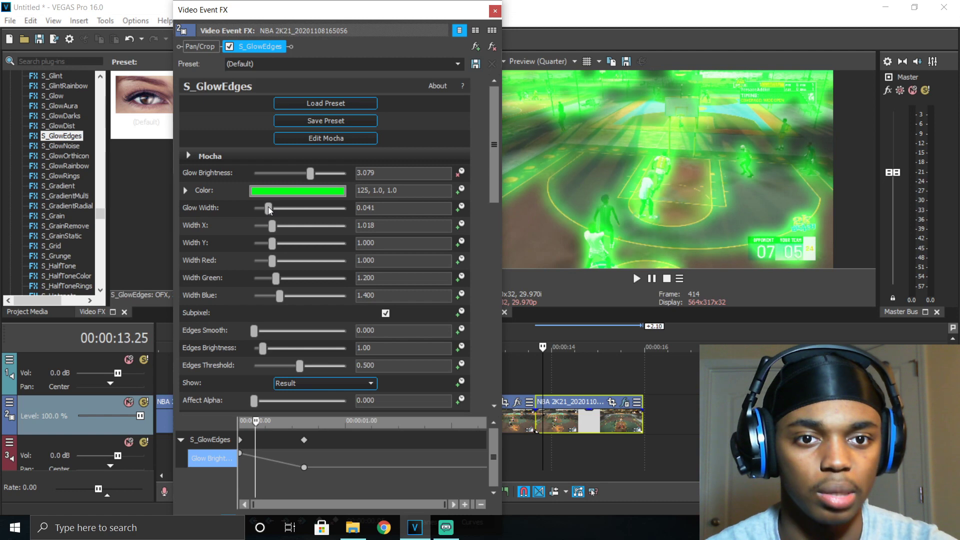
left_click(518, 419)
key("space")
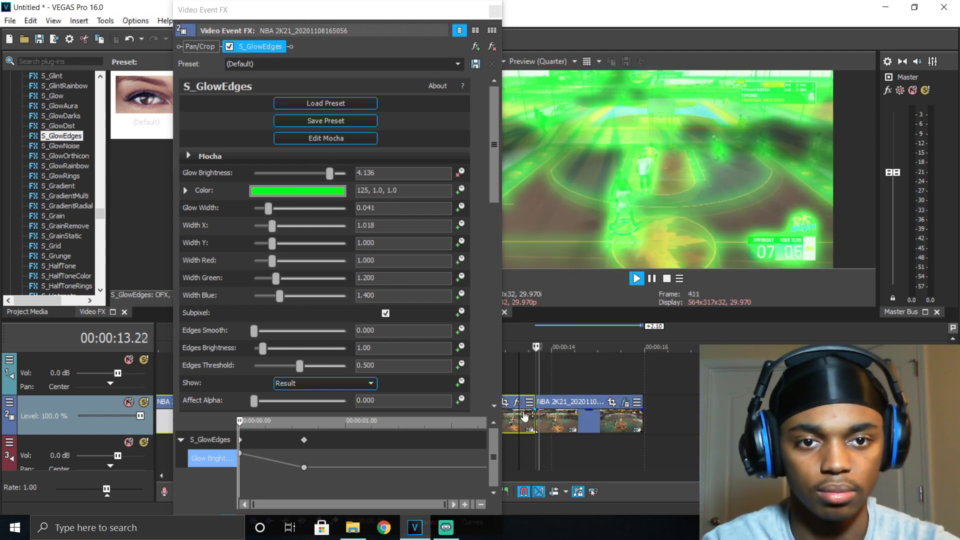
key("space")
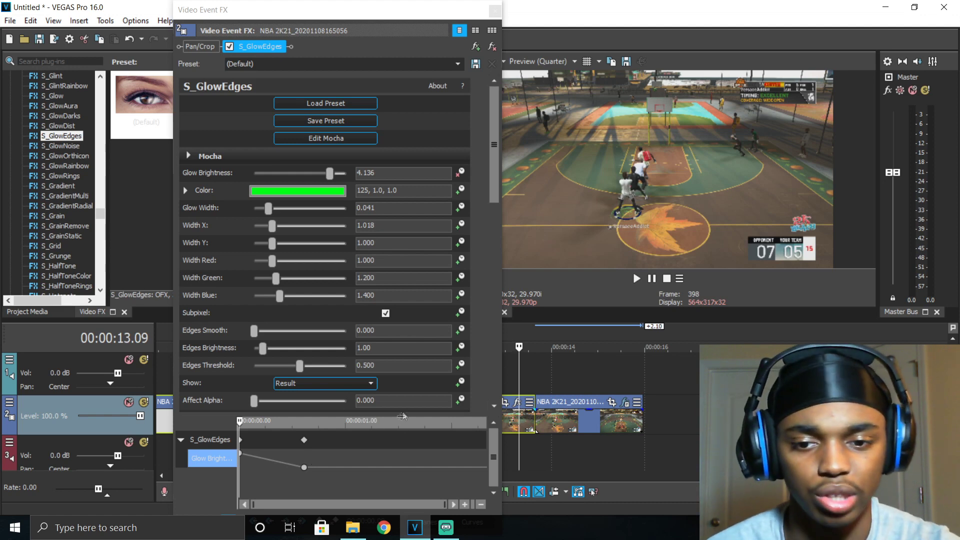
- Move the fade-out brightness keyframe earlier to 0:00.08 and preview the shorter flash
left_click(304, 468)
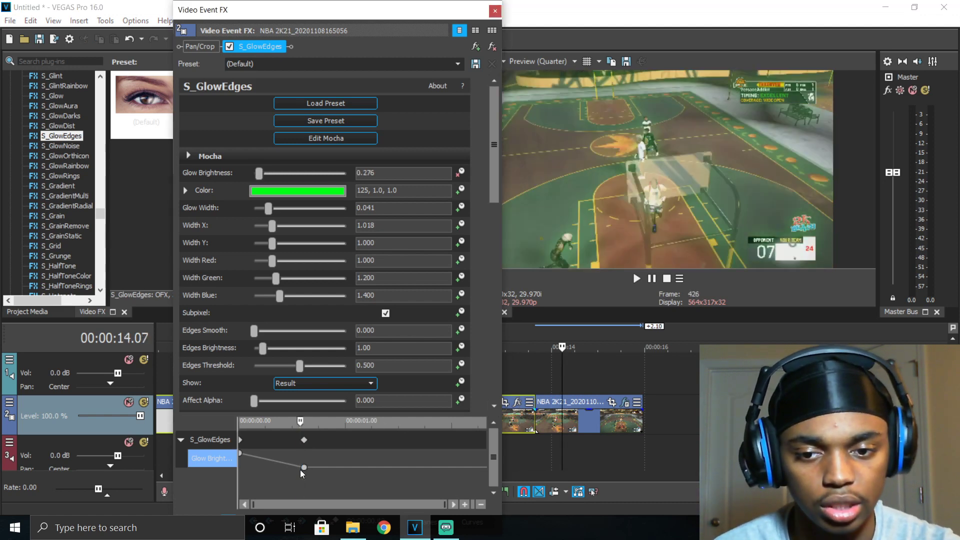
left_click_drag(305, 468, 258, 467)
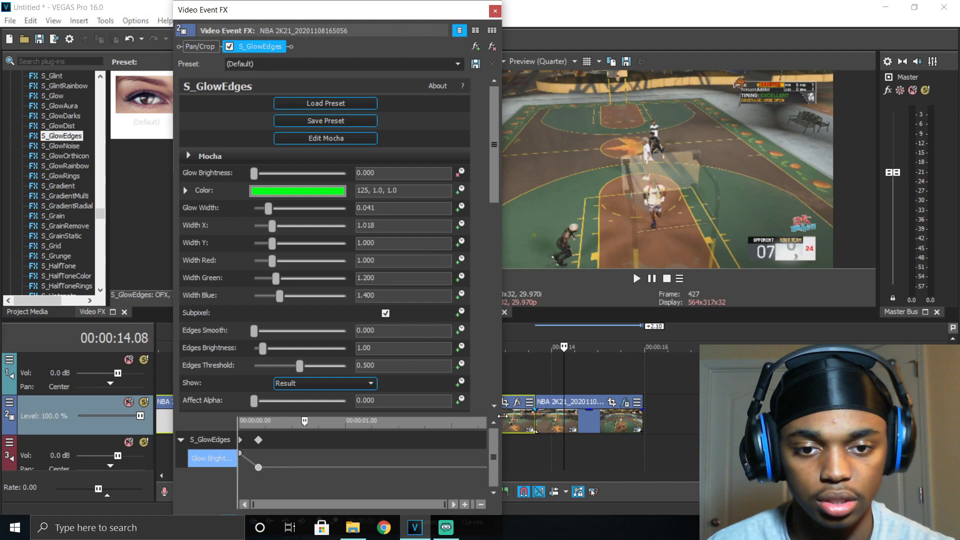
left_click(519, 417)
key("space")
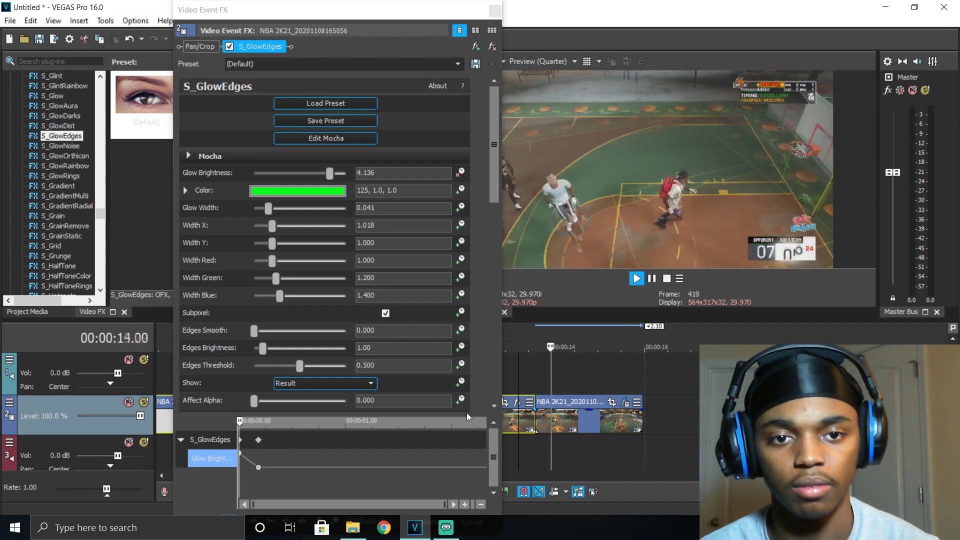
key("space")
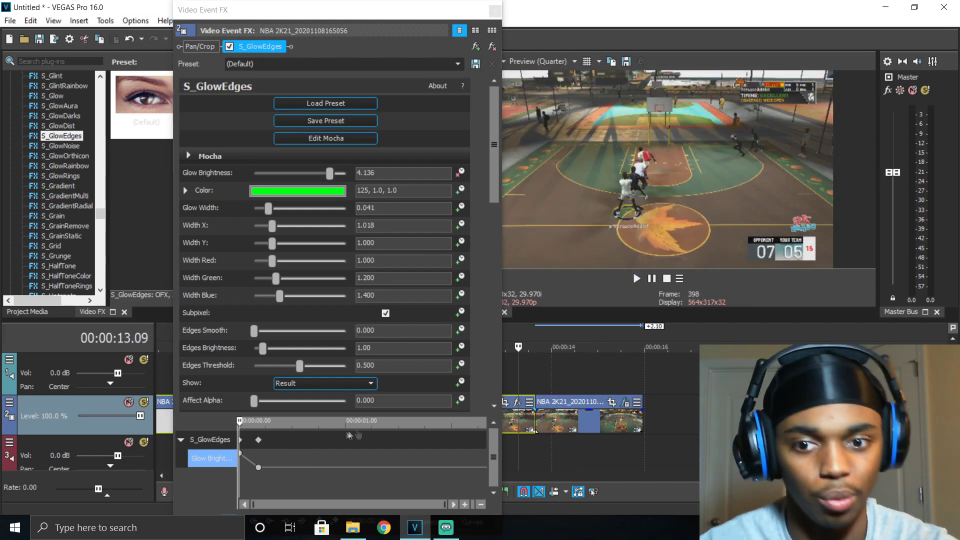
- Move the fade-out keyframe later, near one second, and preview the longer flash
left_click_drag(259, 467, 377, 467)
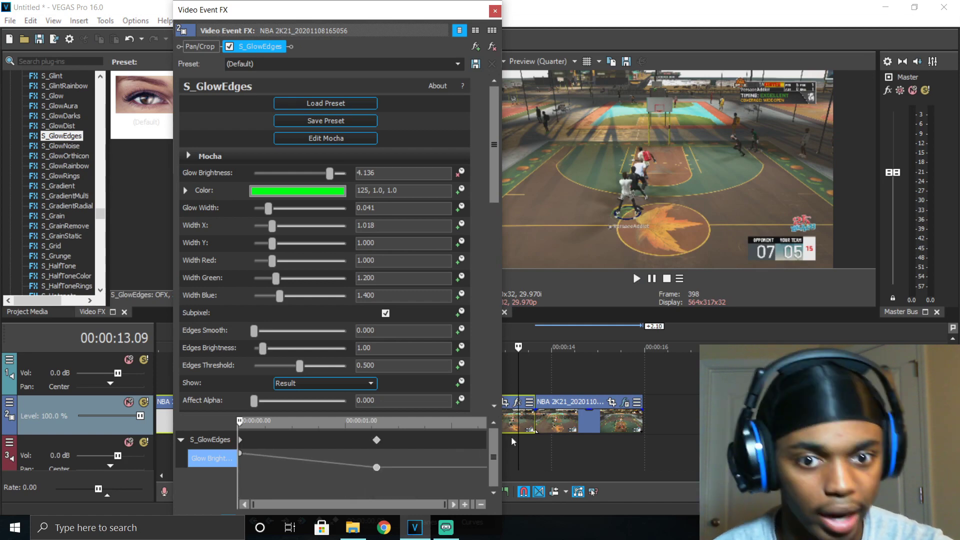
left_click(515, 422)
key("space")
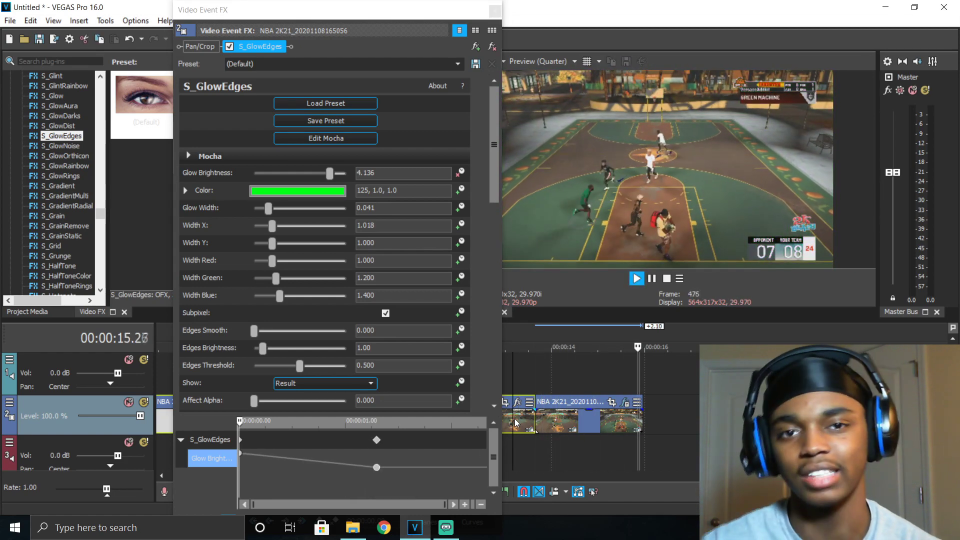
key("space")
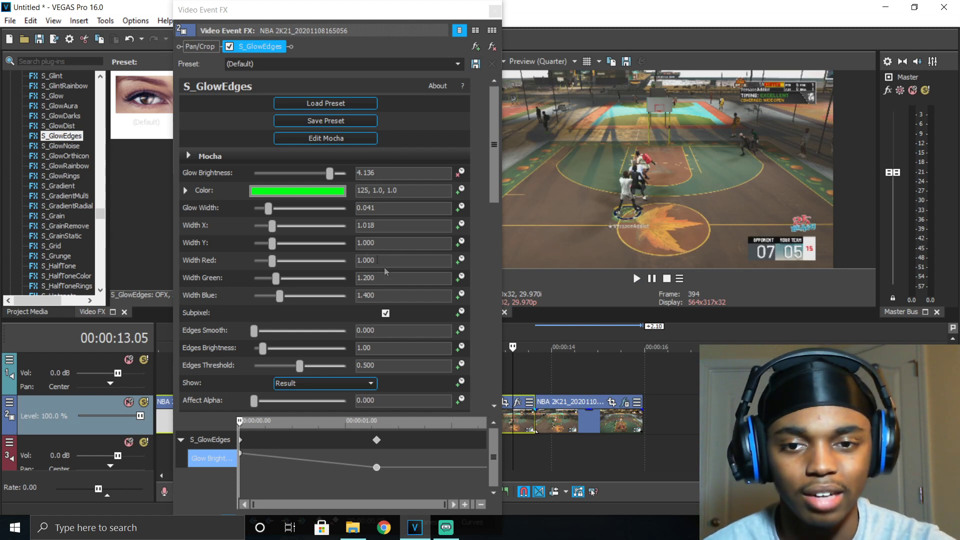
- Widen the Glow Width to 0.167 and step through the flash frames
left_click_drag(269, 209, 316, 209)
key("Right")
key("space")
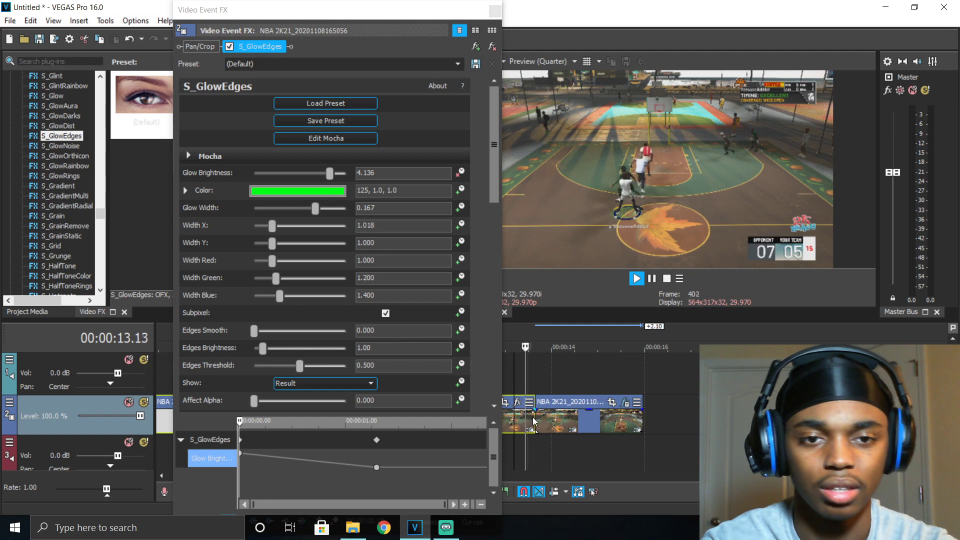
key("space")
- Move the fade-out keyframe to about 0.15 s, review the flash, and close the FX window
left_click(376, 465)
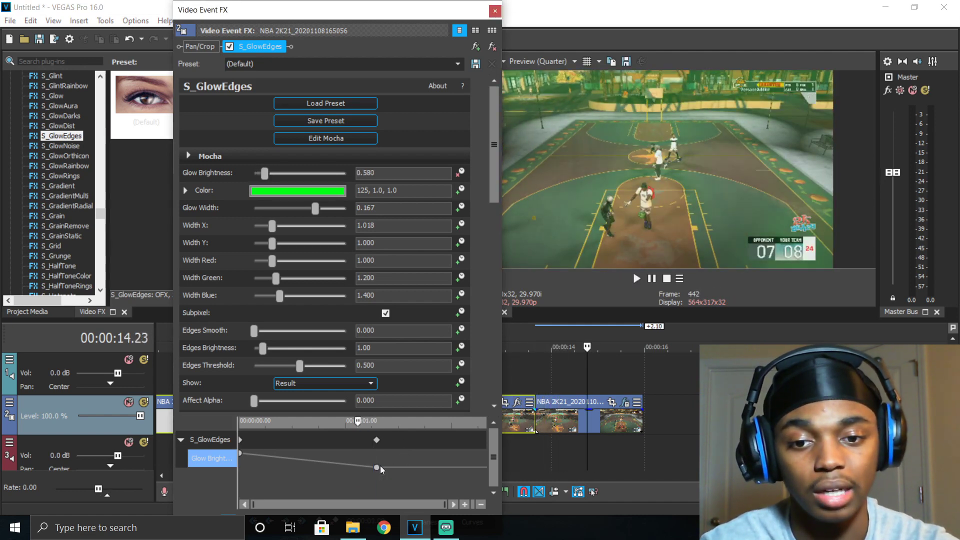
left_click_drag(378, 466, 294, 467)
left_click(511, 422)
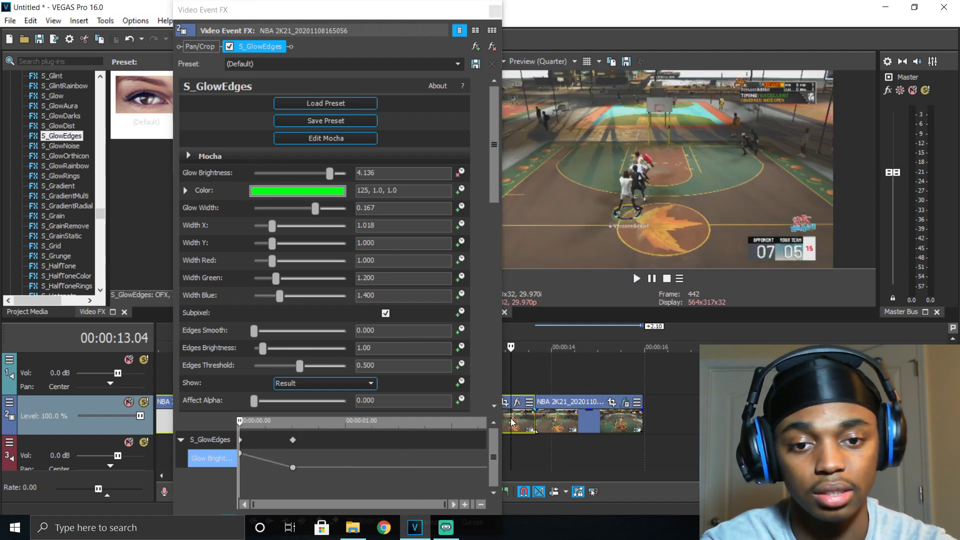
key("space")
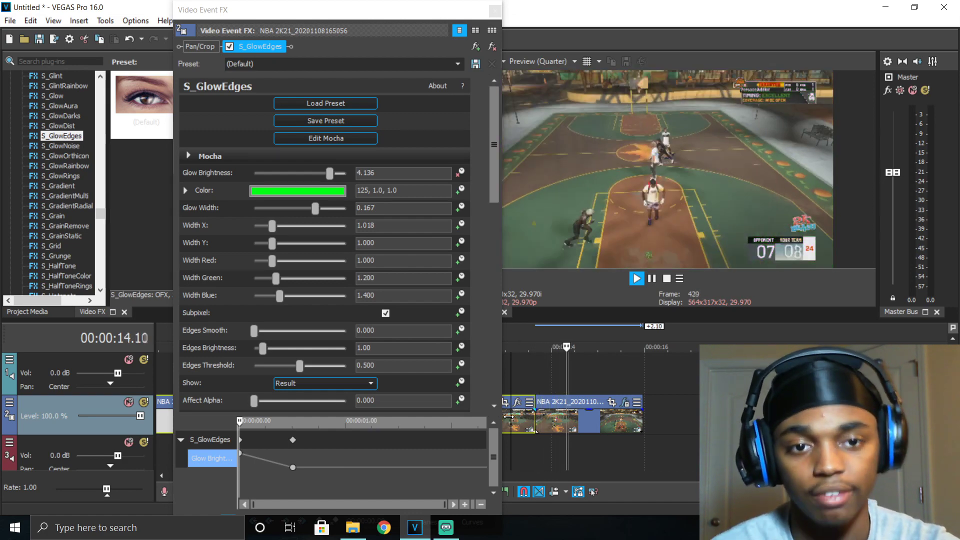
left_click(573, 435)
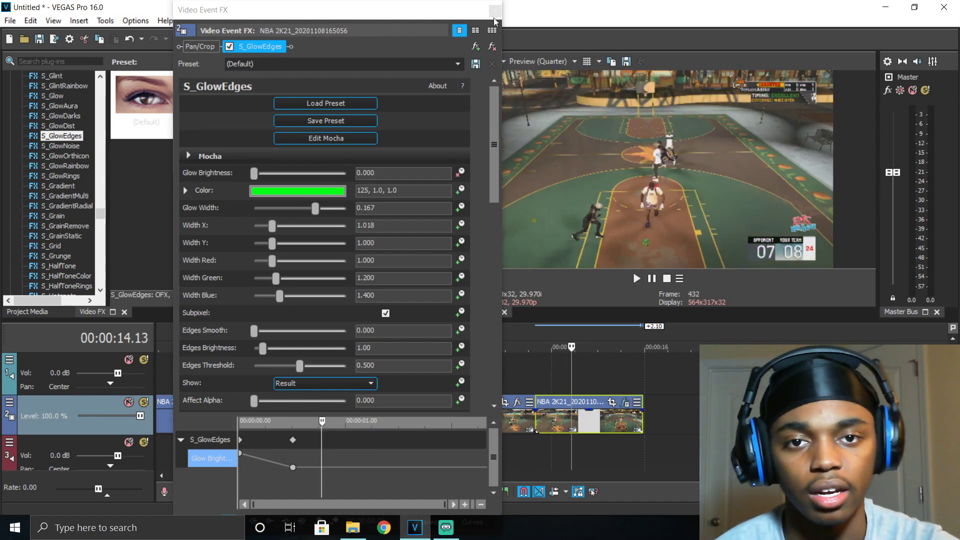
left_click(495, 11)
- Place DING.mp3 on track 1 at the flash and preview it with the sound
left_click(28, 311)
left_click_drag(150, 110, 418, 372)
scroll(424, 372, "up", 4)
left_click(365, 382)
key("space")
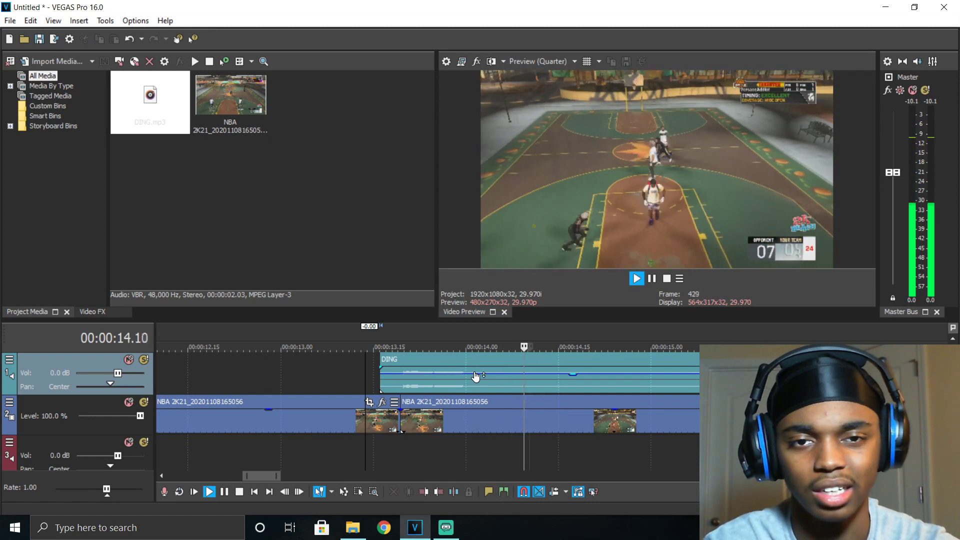
key("space")
- Select the first NBA 2K21 clip near the cut and reopen its effect settings
scroll(441, 424, "down", 3)
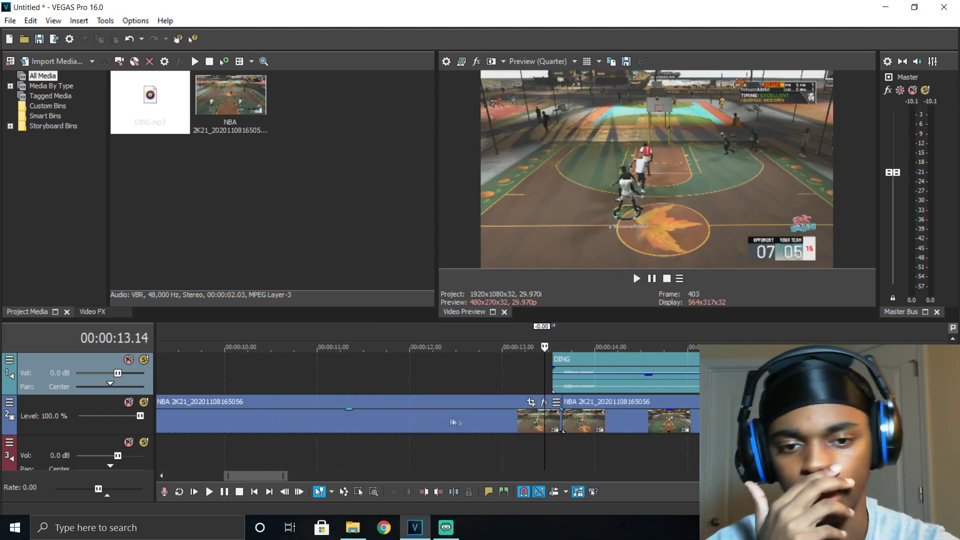
left_click(585, 421)
left_click(521, 425)
left_click(523, 424)
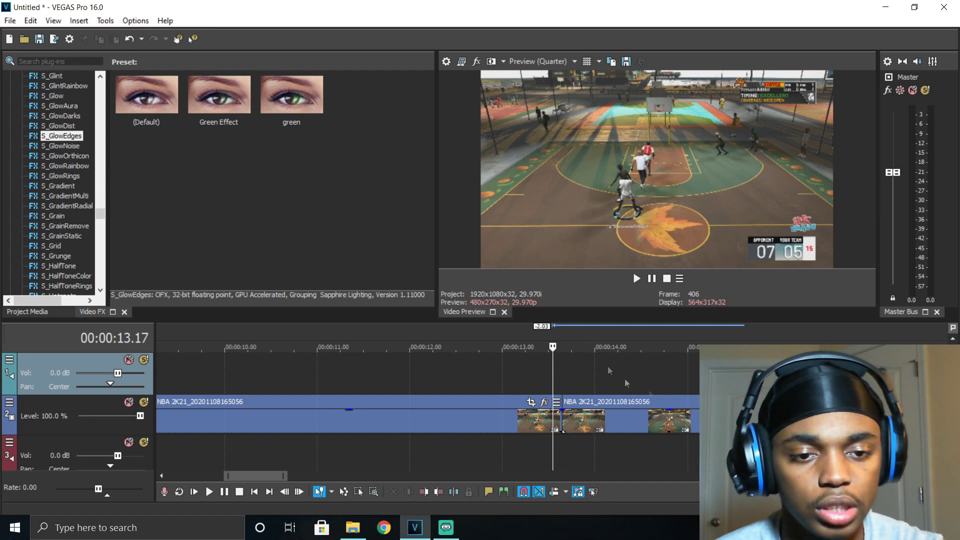
left_click(544, 401)
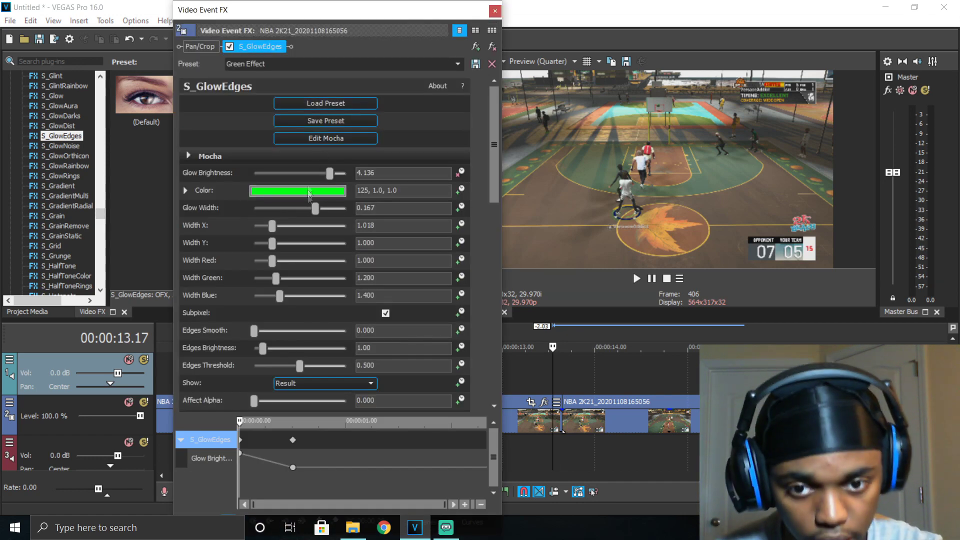
- Save the clip's S_GlowEdges plug-in chain as a package named 'Green Effect'
left_click_drag(491, 144, 489, 118)
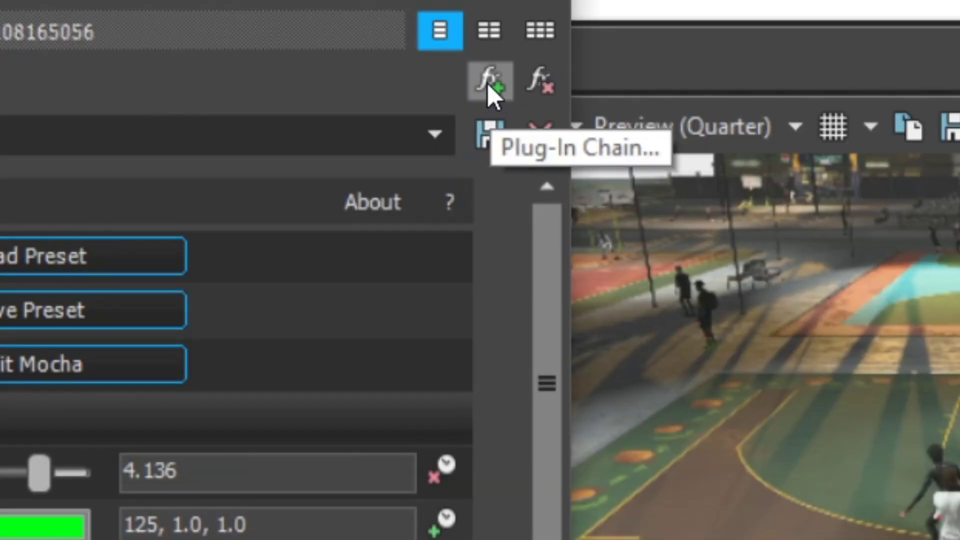
left_click(487, 83)
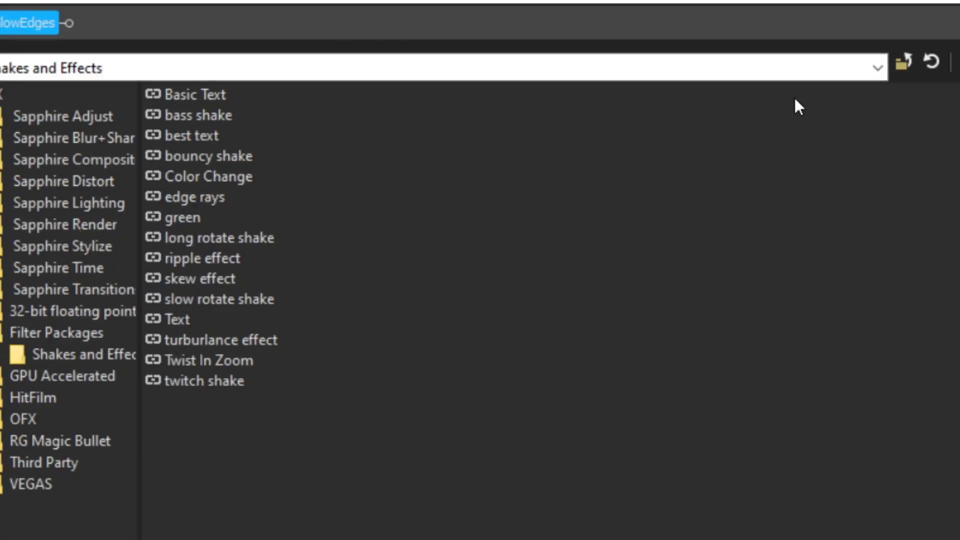
left_click(880, 236)
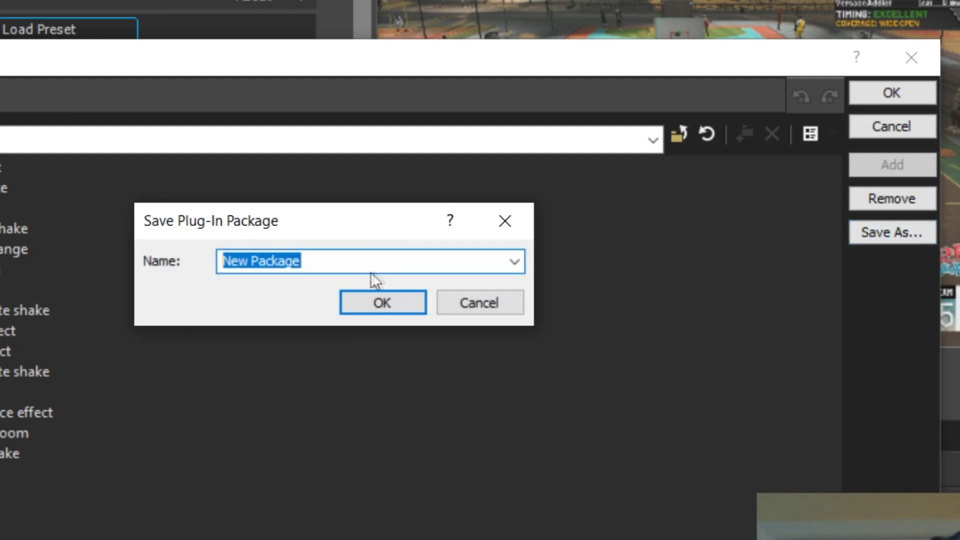
type("Green E")
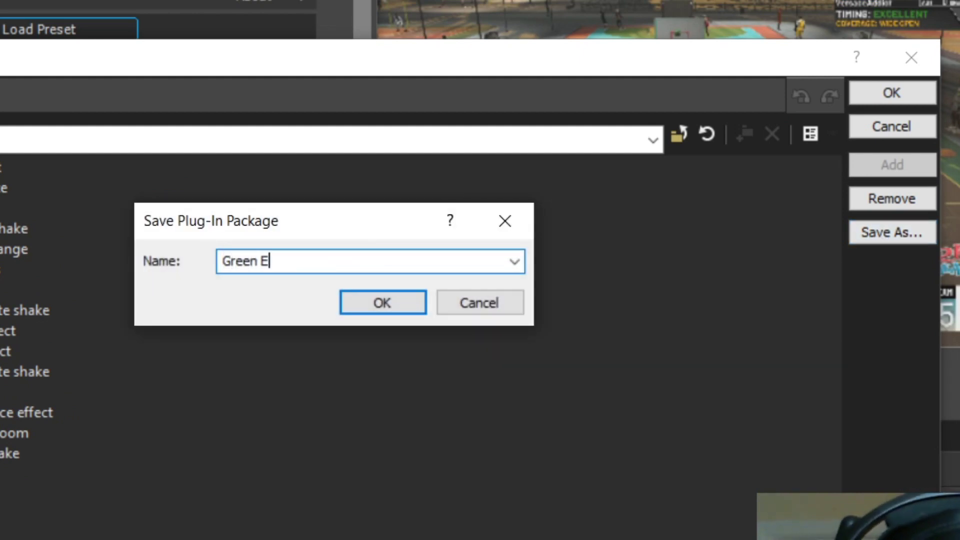
left_click(383, 302)
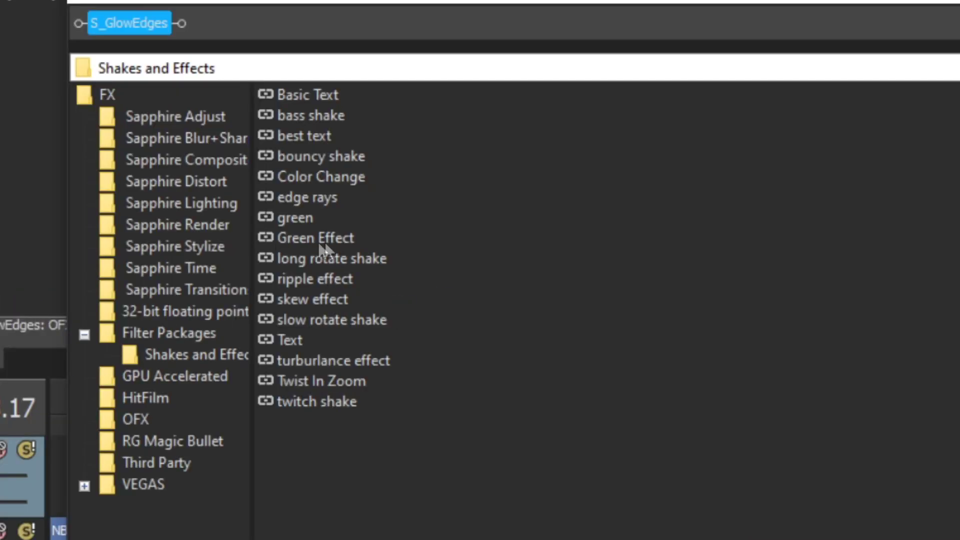
- Check the new Green Effect package, close the FX window, and move the playhead into the flash
left_click(306, 240)
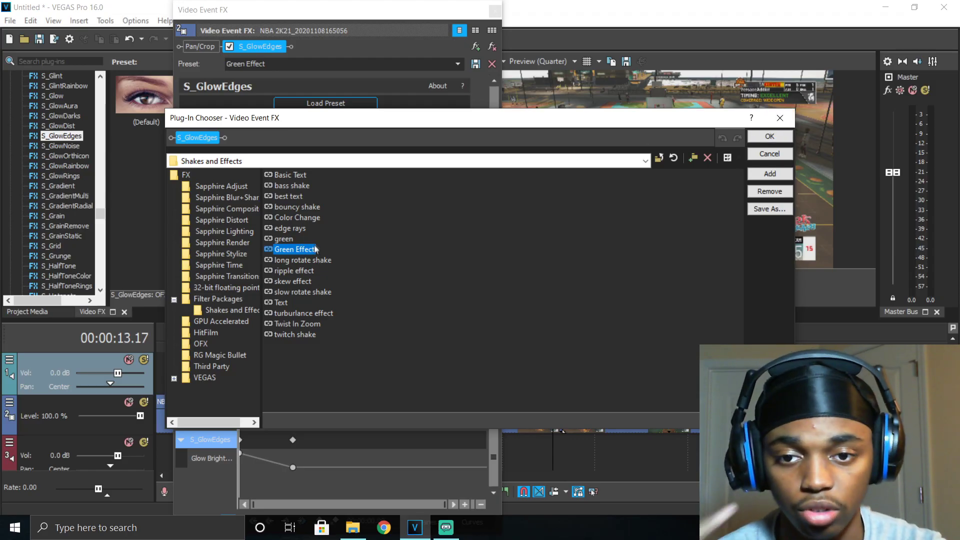
left_click(769, 136)
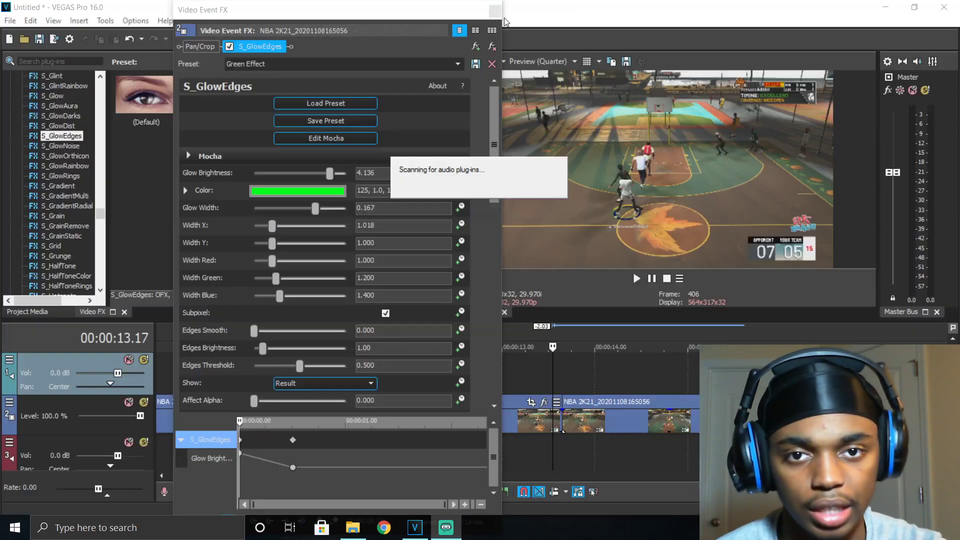
left_click(494, 11)
left_click(579, 428)
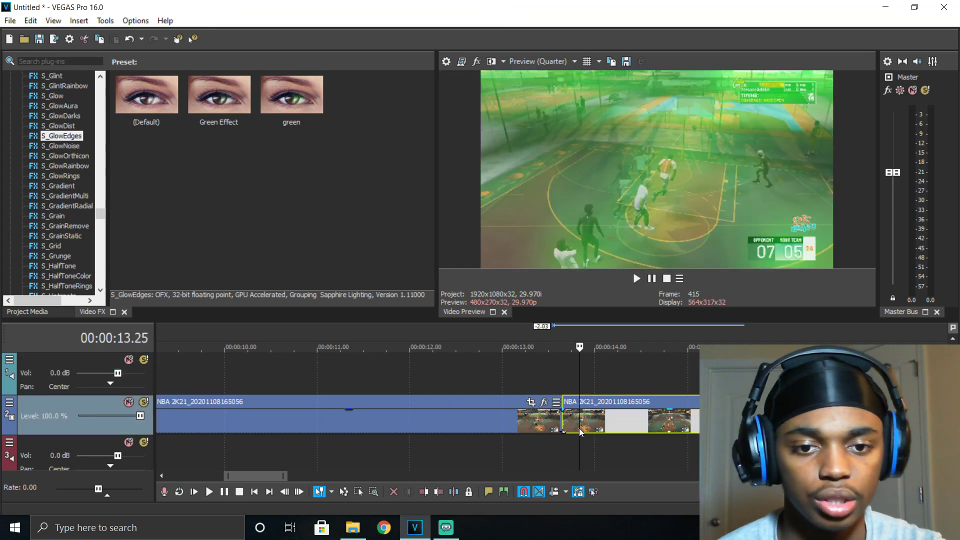
- Replay the first clip's green flash, then select the second NBA 2K21 clip
left_click(492, 382)
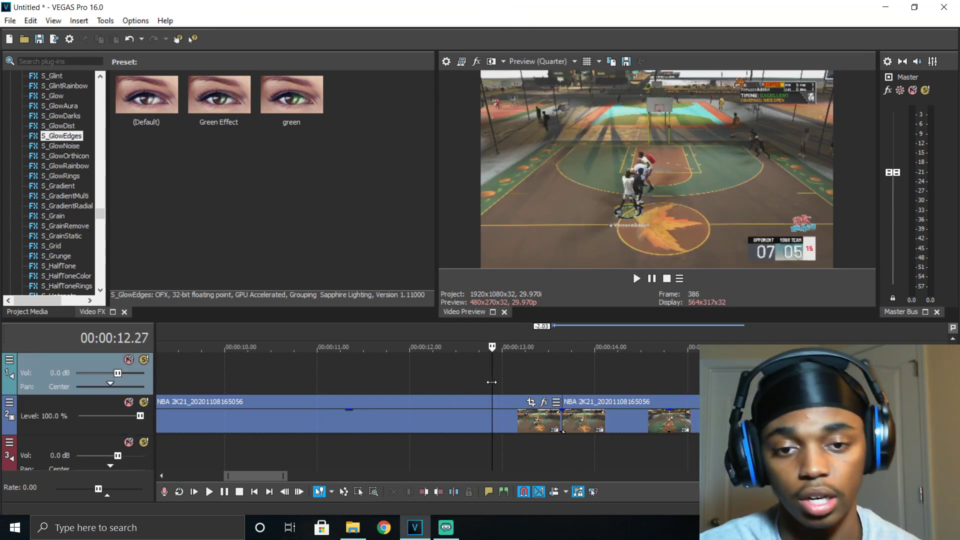
key("space")
key("space")
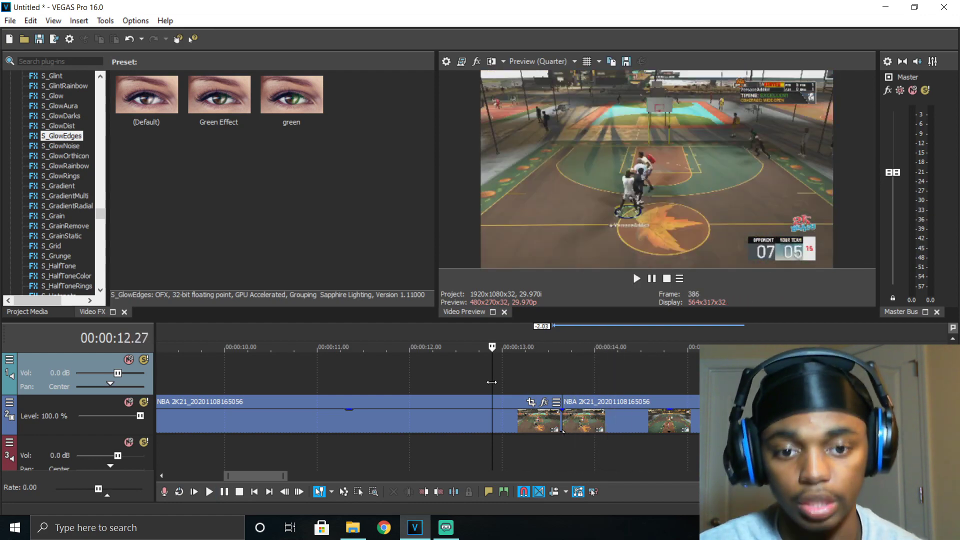
left_click(573, 418)
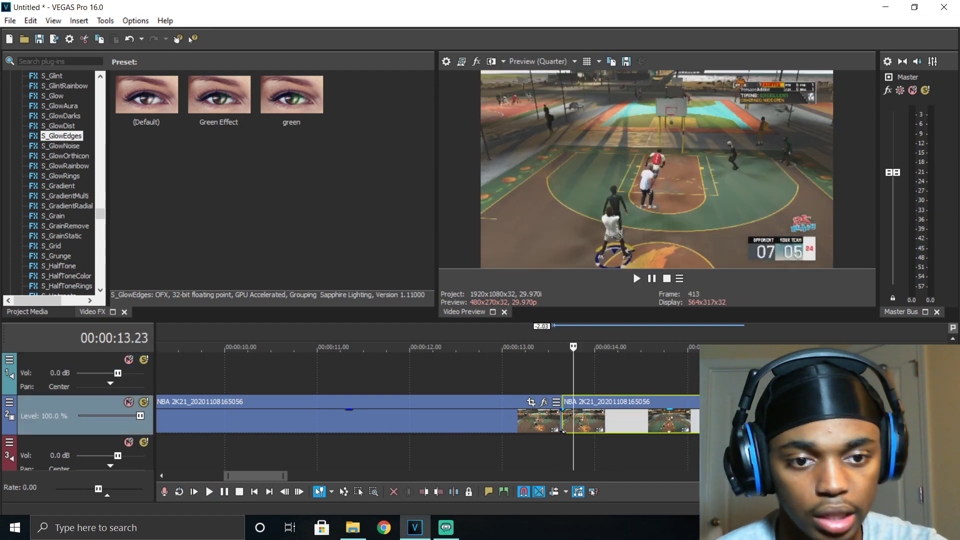
- Add the Green Effect filter package to the second clip's plug-in chain
key("ctrl+shift+e")
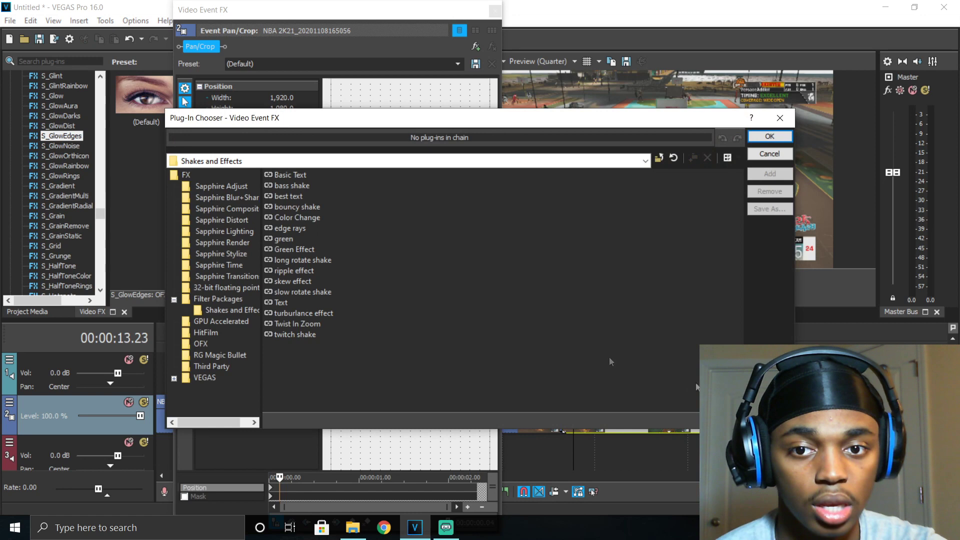
double_click(293, 250)
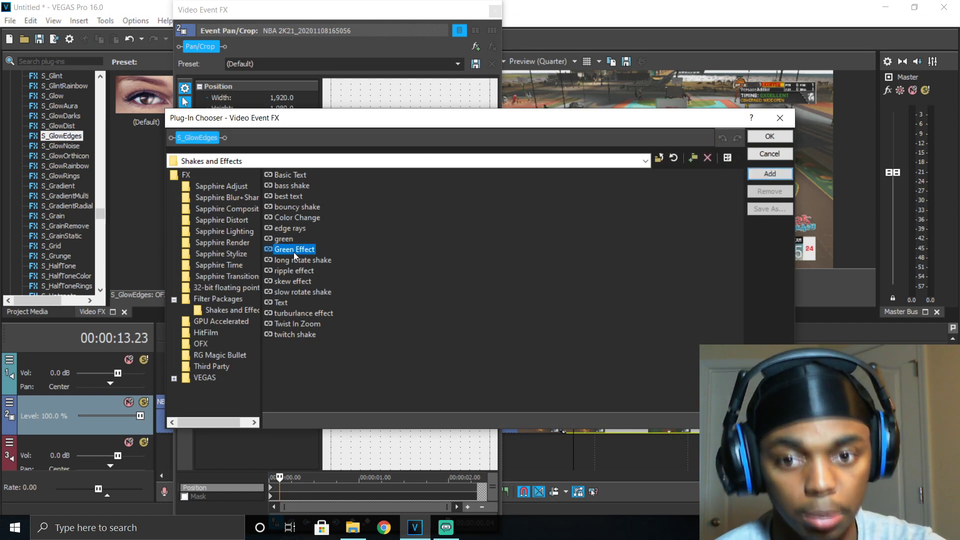
left_click(769, 136)
left_click(495, 10)
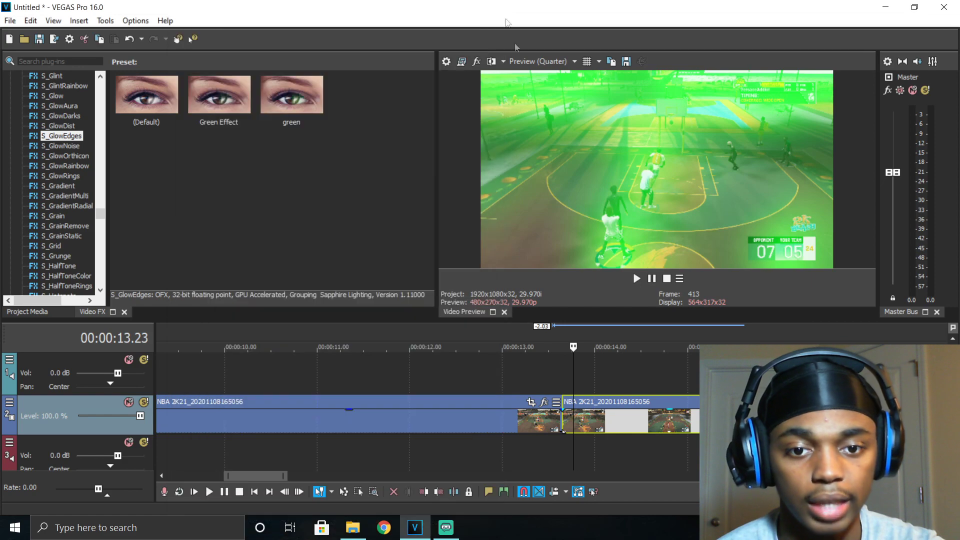
- Preview the second clip's green flash from 13.13, then return to Project Media
left_click(540, 361)
key("space")
key("space")
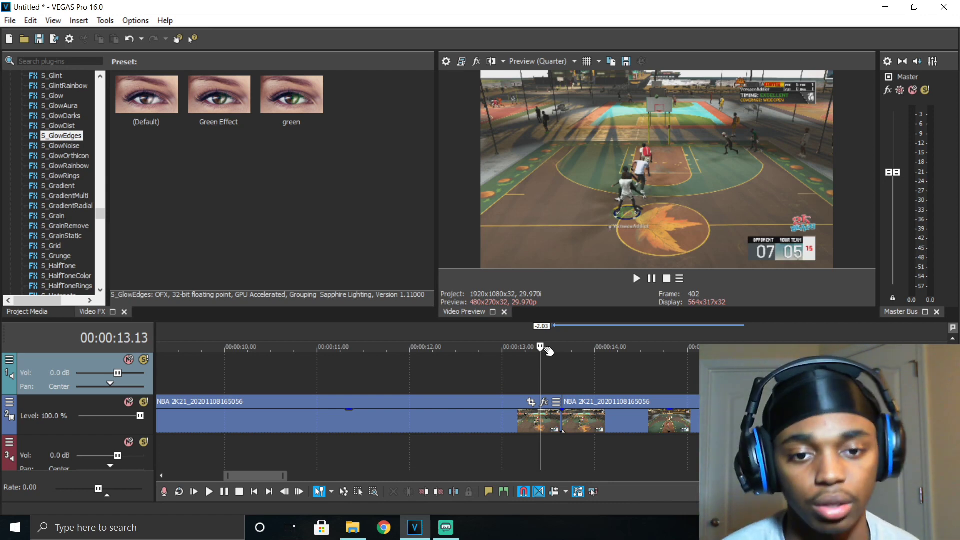
scroll(549, 352, "down", 3)
left_click(27, 312)
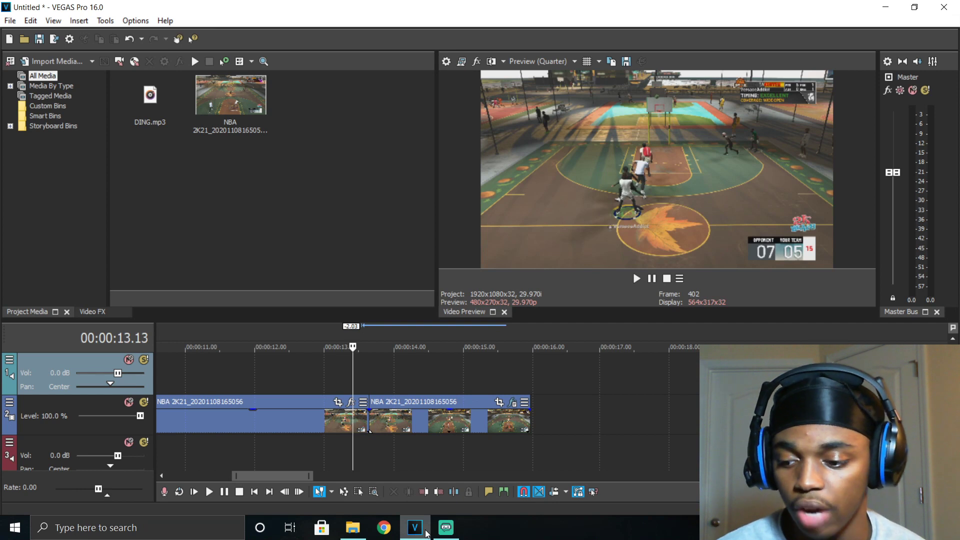